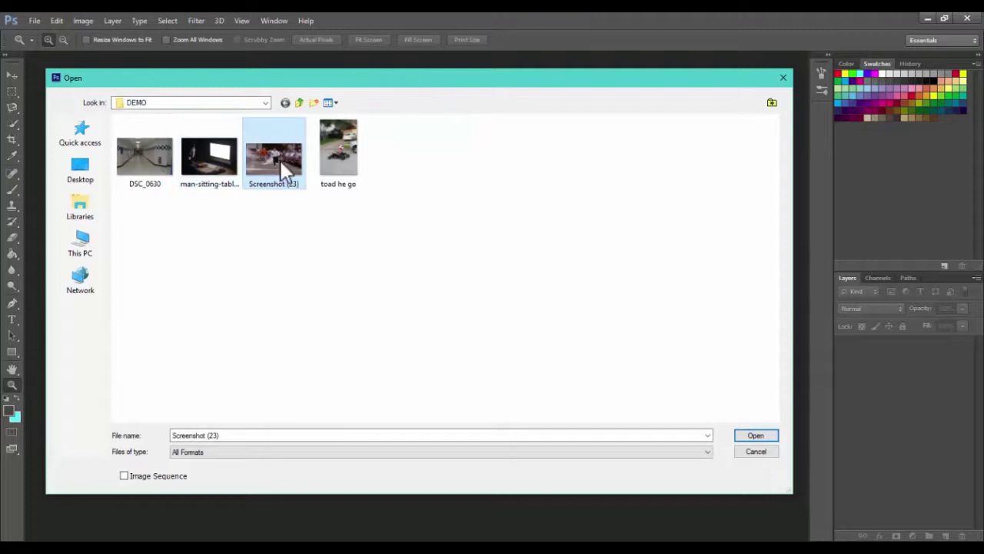
# Step: Open the Screenshot (23) and toad he go images from the DEMO folder, placing the toad he go document first
pyautogui.click(756, 439)
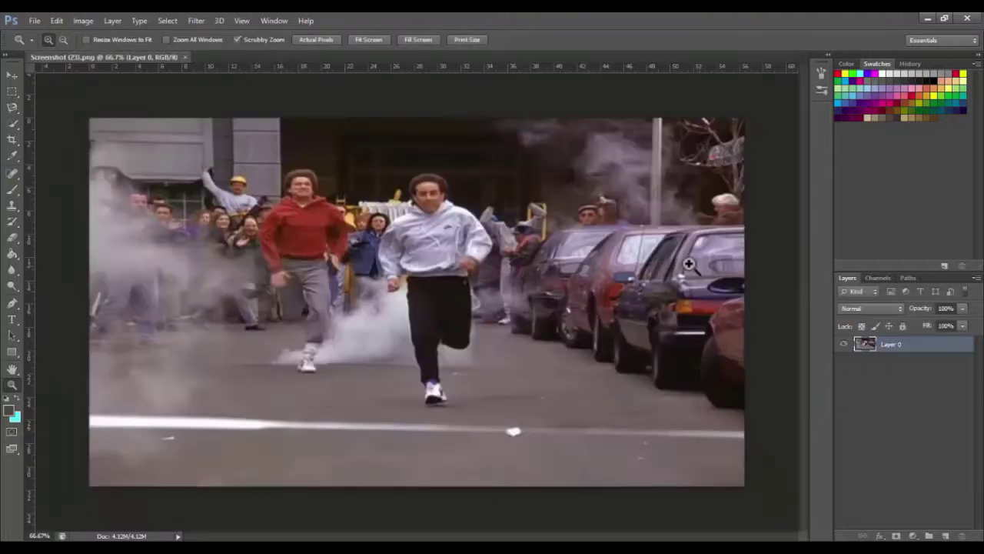
pyautogui.click(38, 21)
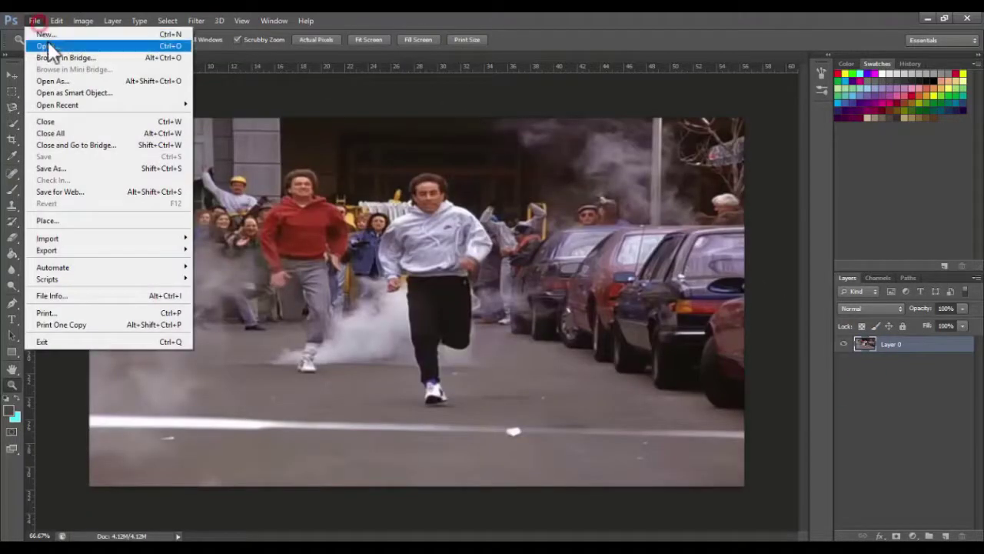
pyautogui.click(82, 45)
pyautogui.click(346, 154)
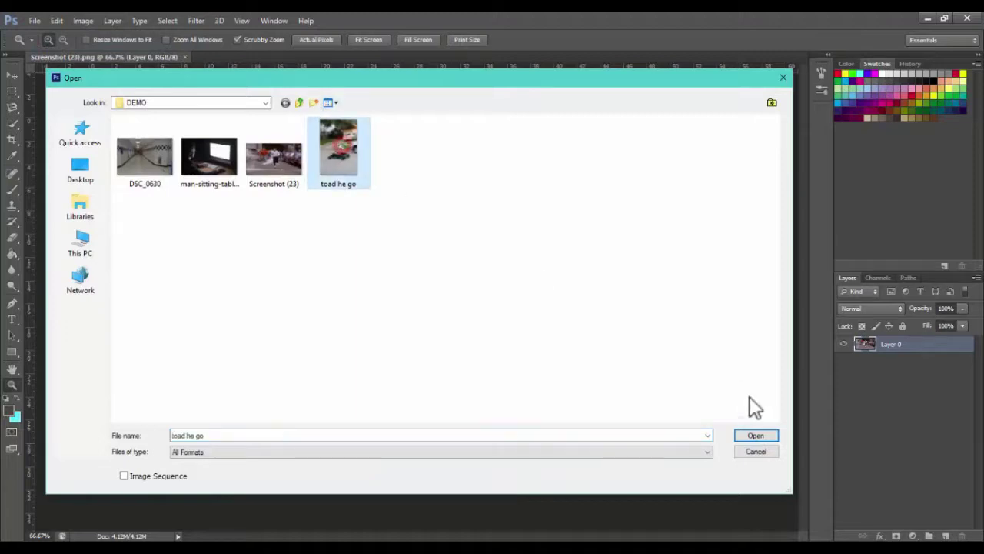
pyautogui.click(757, 435)
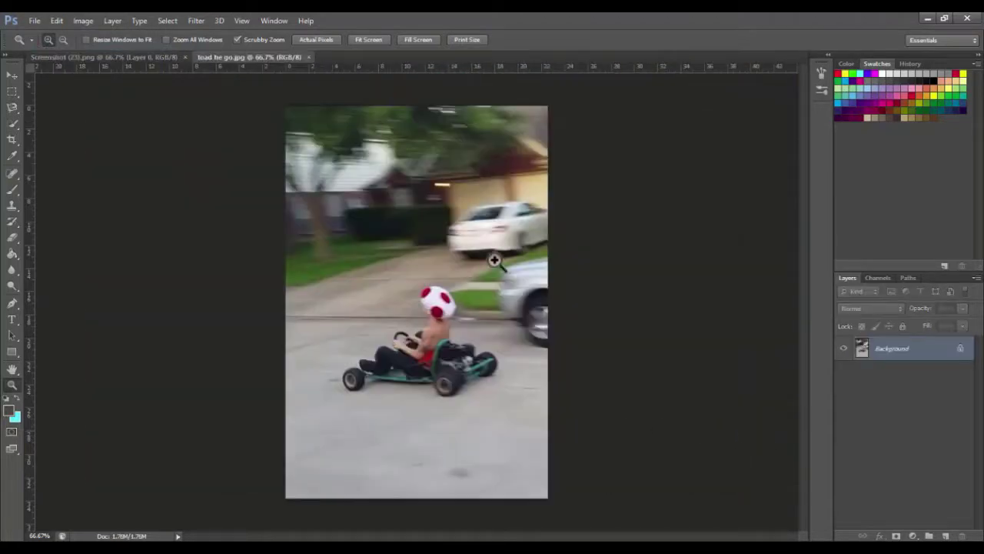
pyautogui.moveTo(228, 63); pyautogui.dragTo(59, 59)
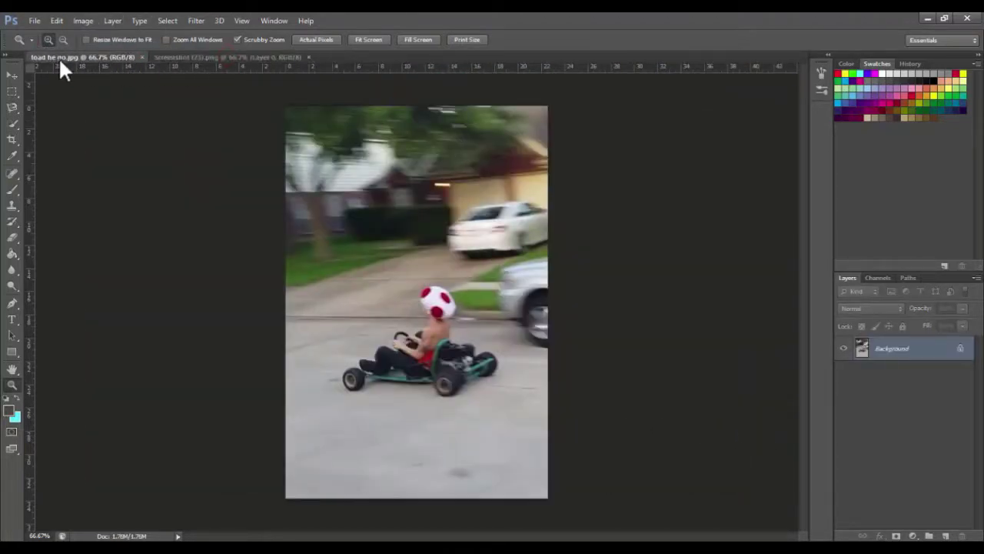
# Step: Examine the go-kart and its driver in the toad he go image at closer magnification
pyautogui.click(13, 75)
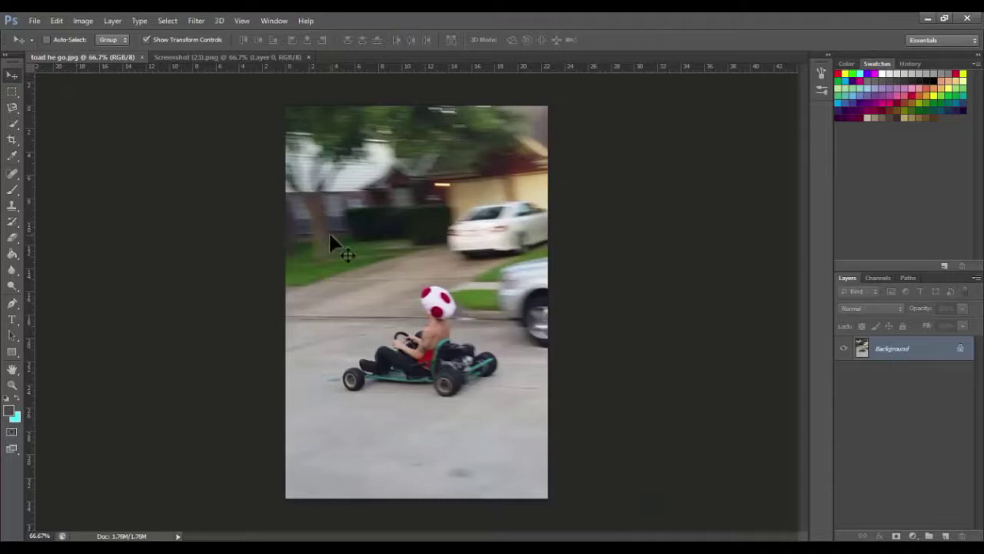
pyautogui.press('z')
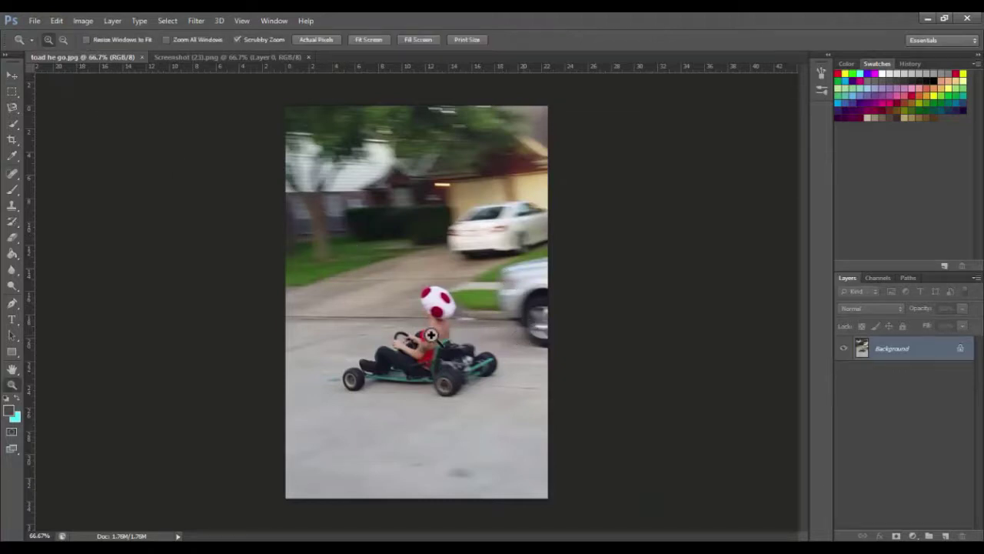
pyautogui.moveTo(429, 336); pyautogui.dragTo(459, 328)
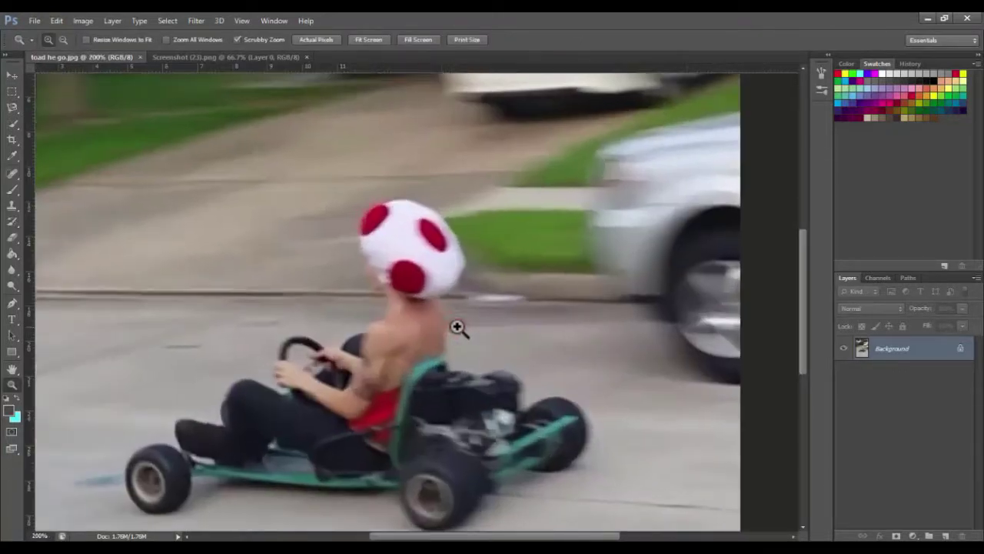
pyautogui.scroll(-3, 359, 323)
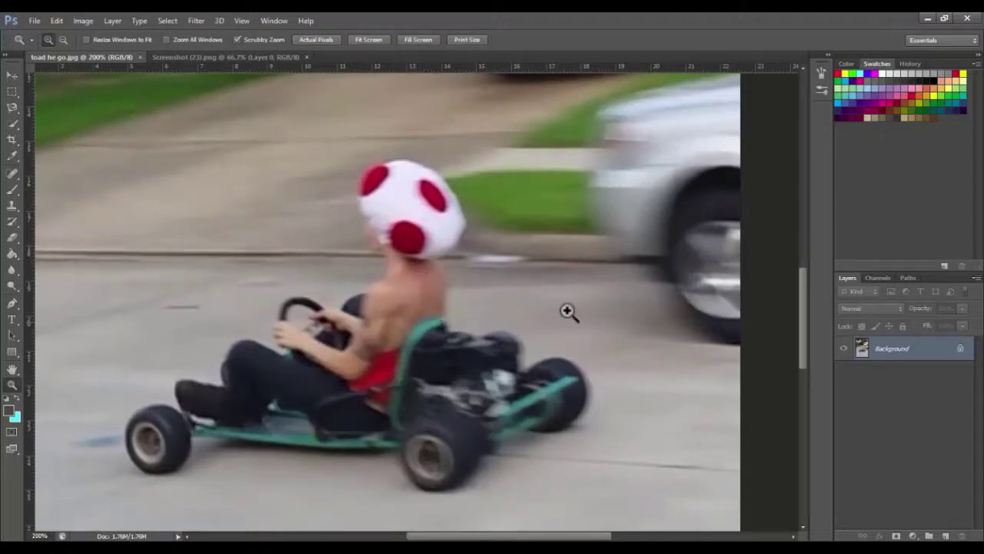
pyautogui.scroll(-1, 480, 254)
pyautogui.scroll(-1, 478, 252)
pyautogui.scroll(-2, 515, 252)
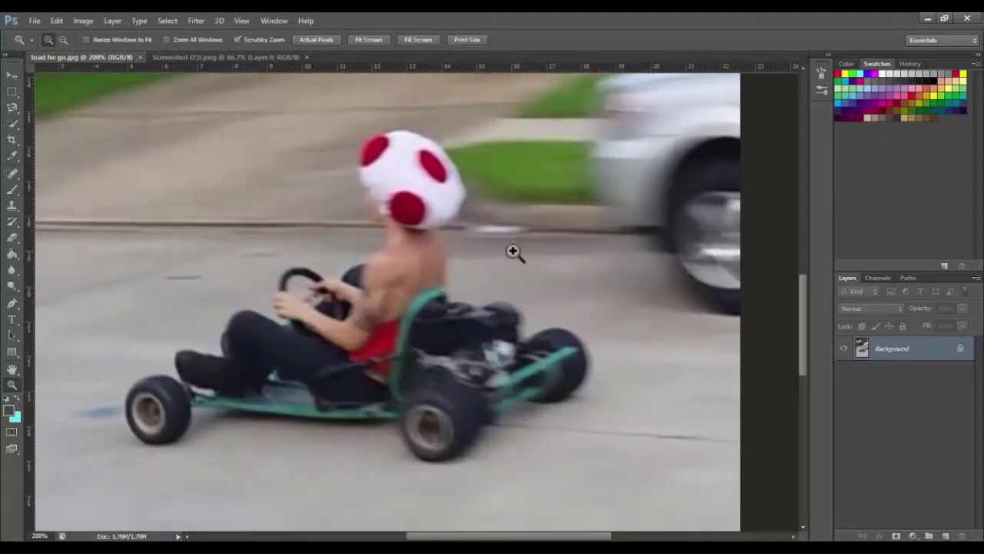
pyautogui.doubleClick(12, 383)
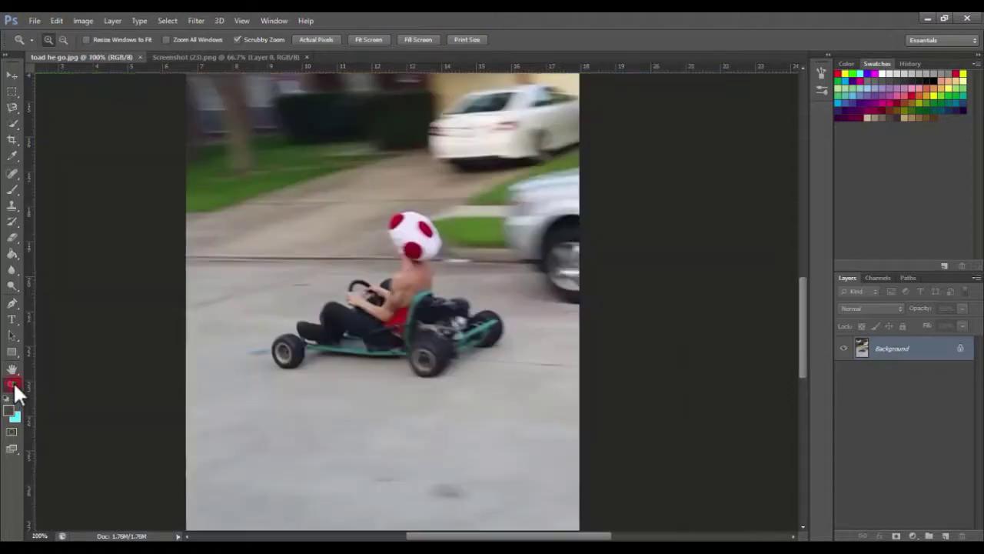
pyautogui.click(401, 287)
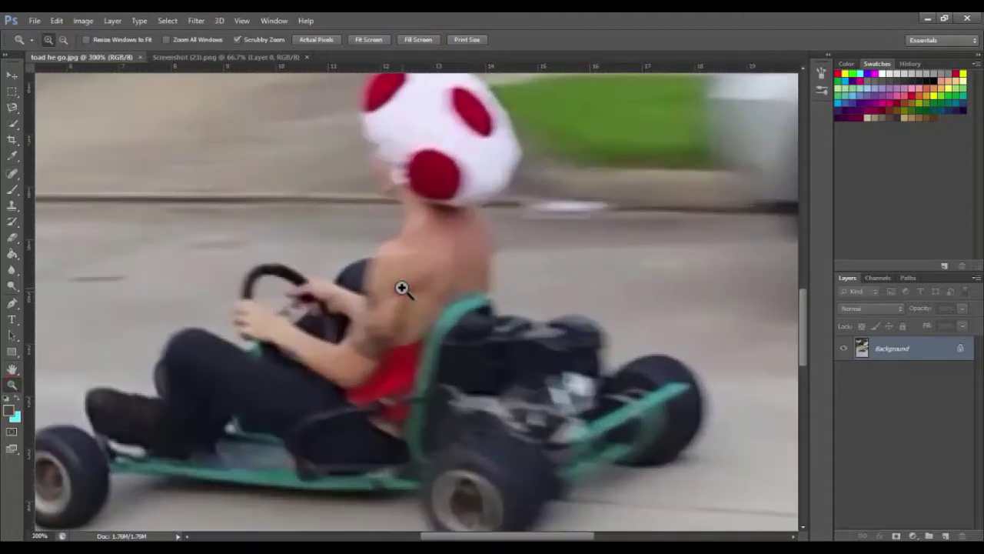
pyautogui.keyDown('alt'); pyautogui.click(401, 286); pyautogui.keyUp('alt')
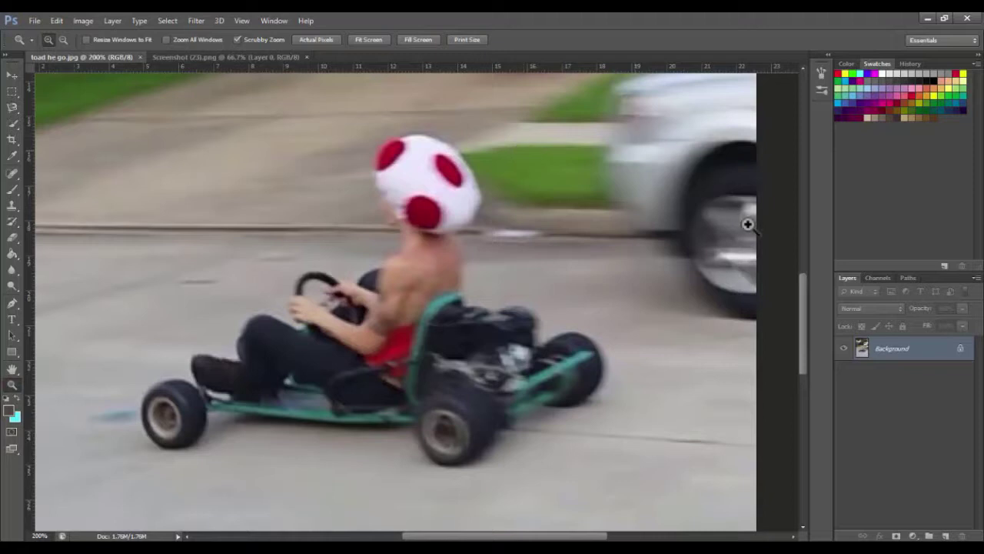
# Step: Convert the locked Background of the toad he go image into a regular layer with the default settings
pyautogui.click(14, 75)
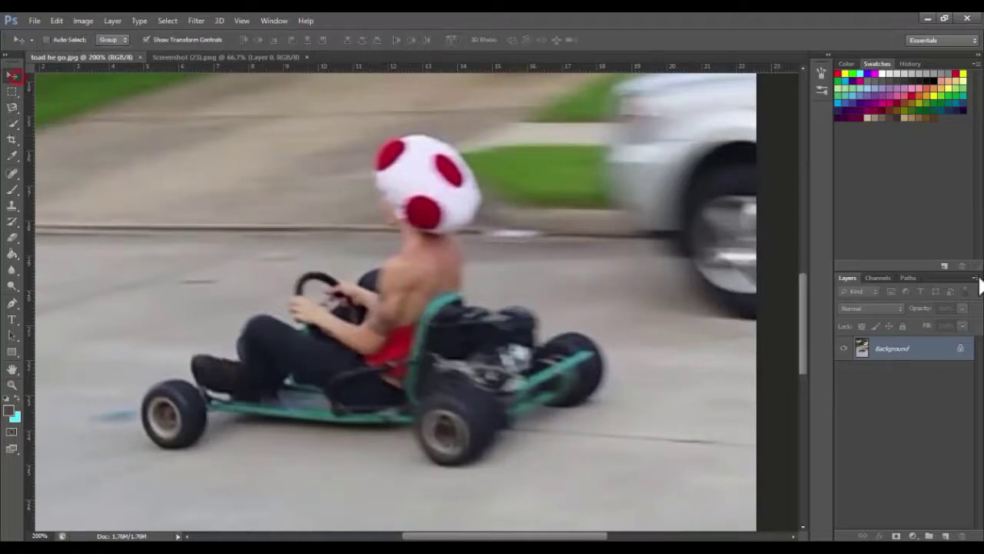
pyautogui.click(963, 350)
pyautogui.doubleClick(961, 349)
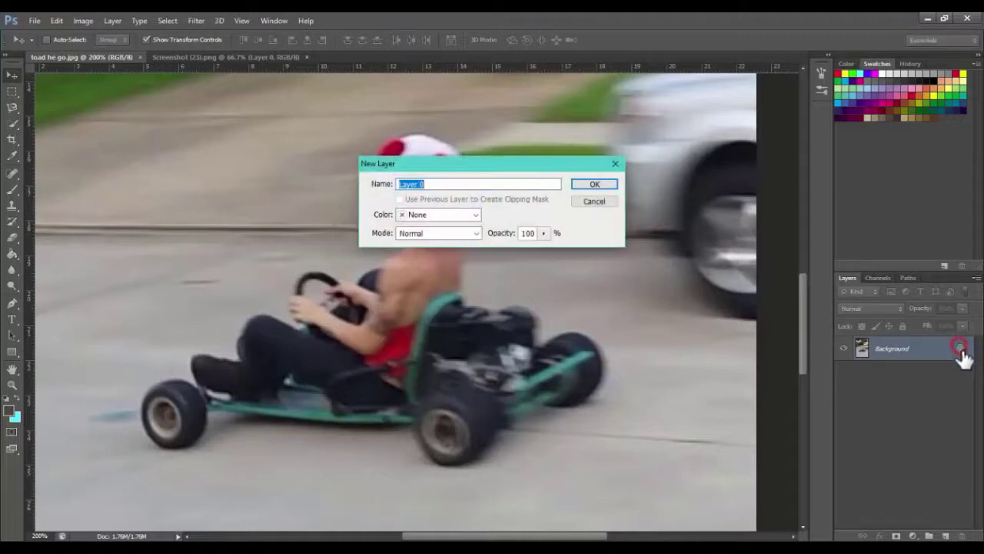
pyautogui.click(598, 189)
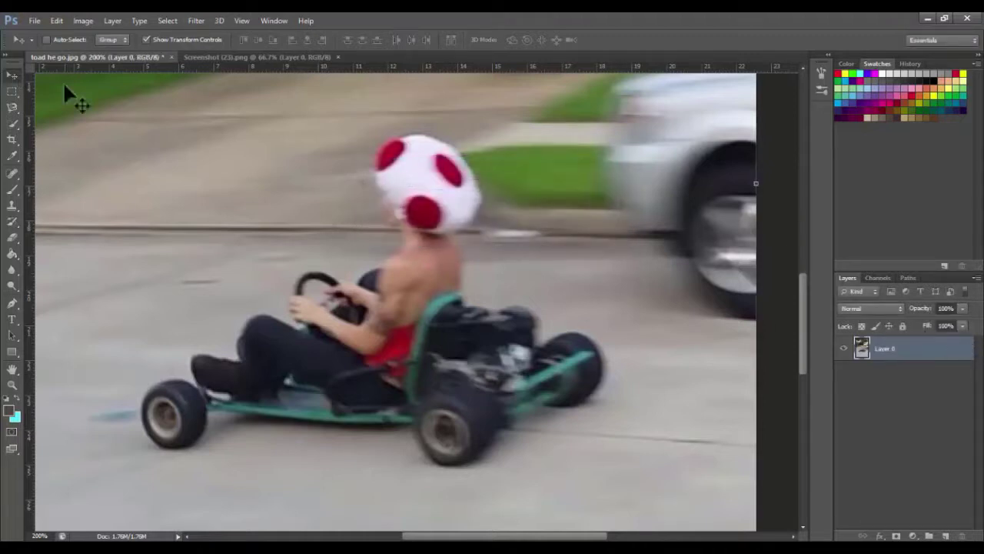
# Step: Choose the Magnetic Lasso tool from the lasso variants
pyautogui.hscroll(-2, 555, 536)
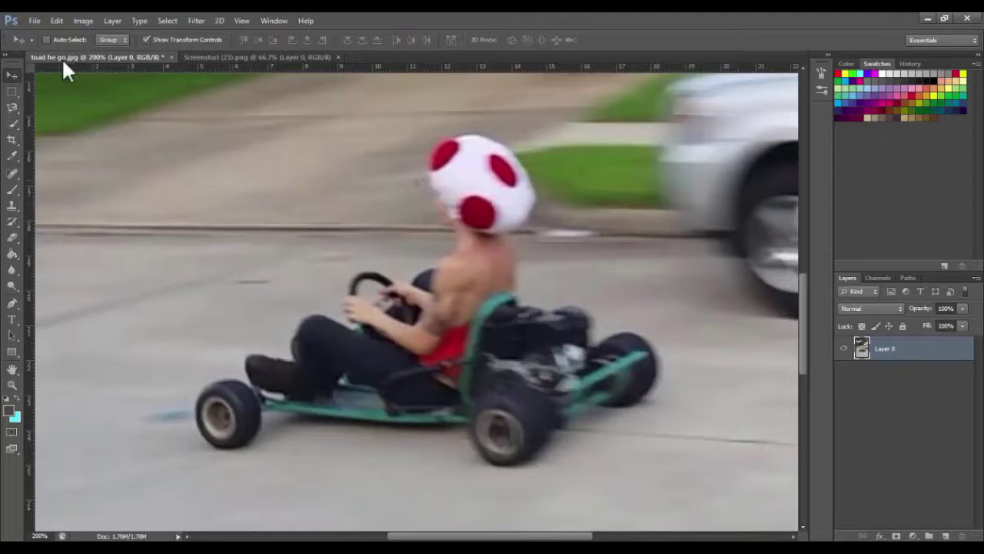
pyautogui.click(12, 108)
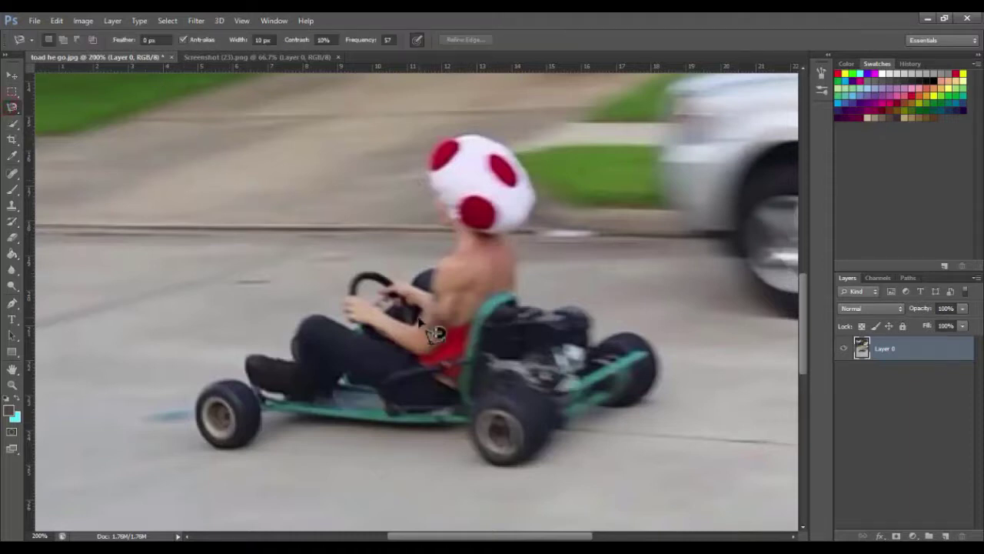
pyautogui.click(11, 108)
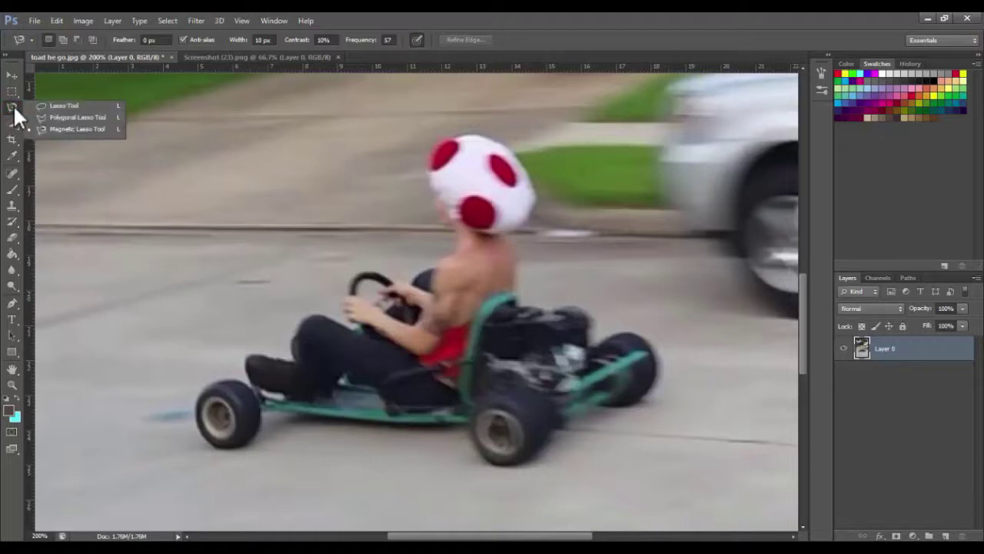
pyautogui.click(13, 107)
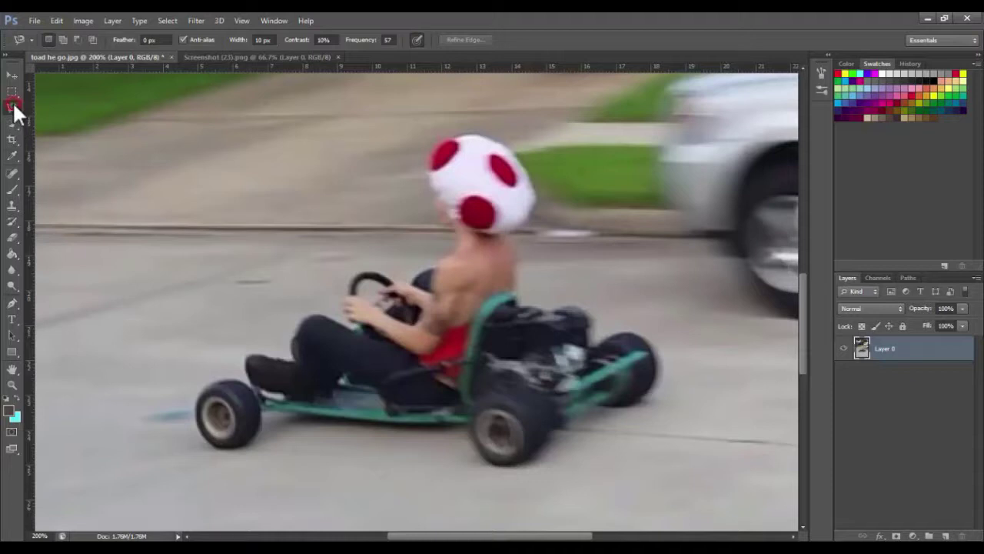
pyautogui.click(13, 106)
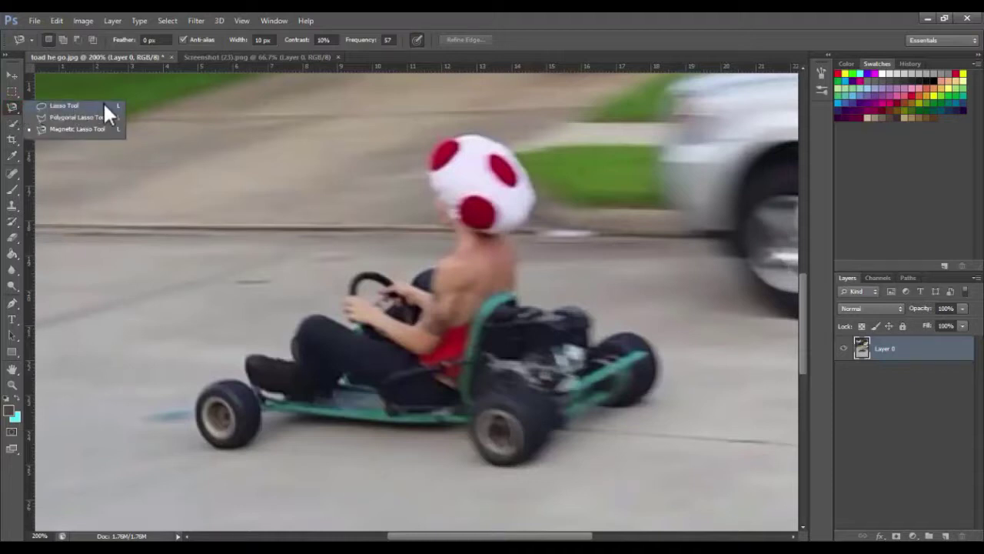
pyautogui.click(92, 132)
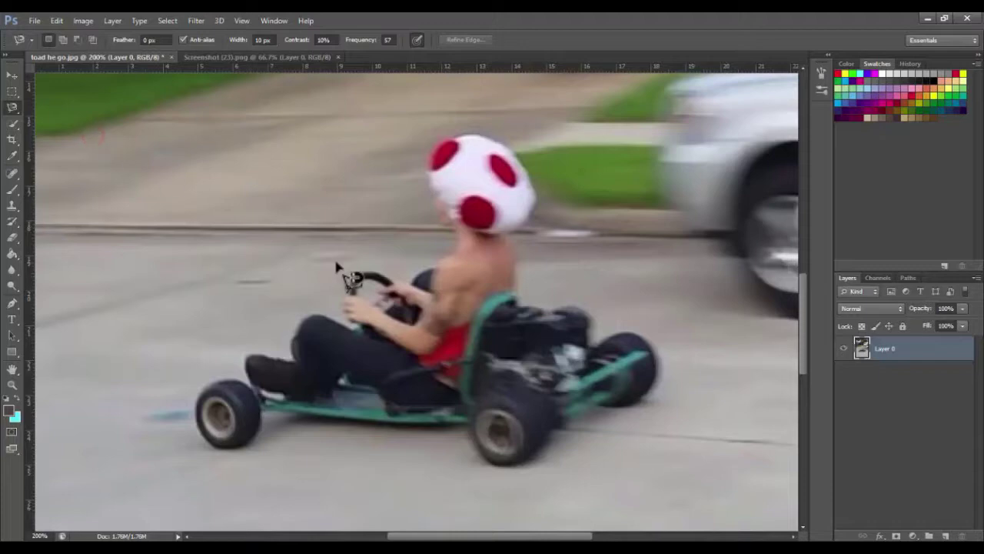
# Step: Inspect the outline of the go-kart and driver at 400% magnification, from the rear wheels and hat to the front wheel
pyautogui.press('z')
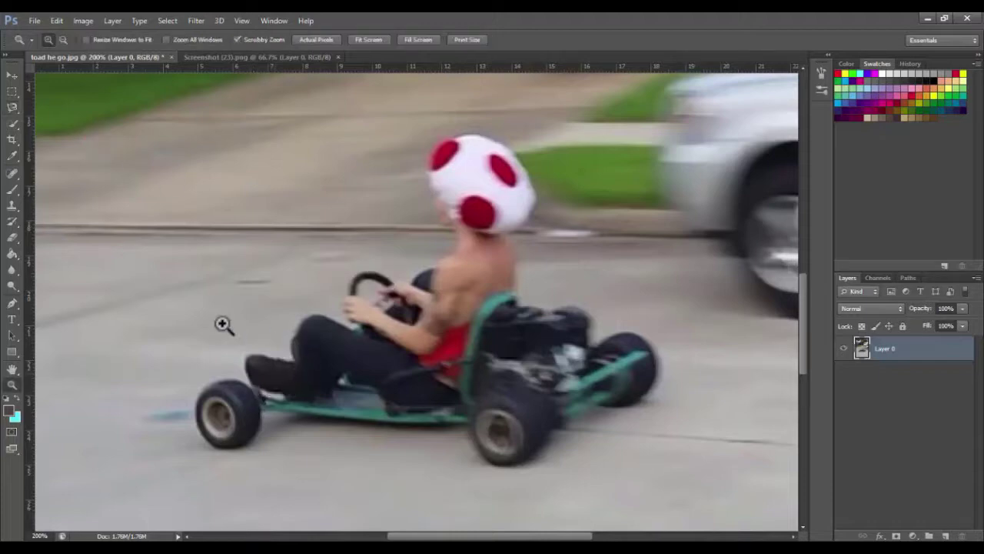
pyautogui.moveTo(223, 394); pyautogui.dragTo(370, 356)
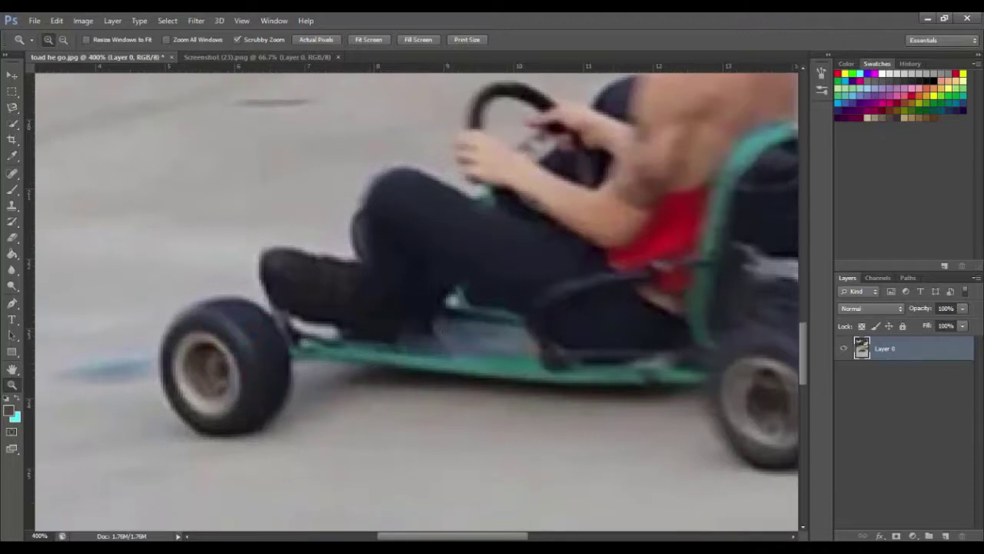
pyautogui.moveTo(517, 539); pyautogui.dragTo(575, 540)
pyautogui.scroll(10, 580, 461)
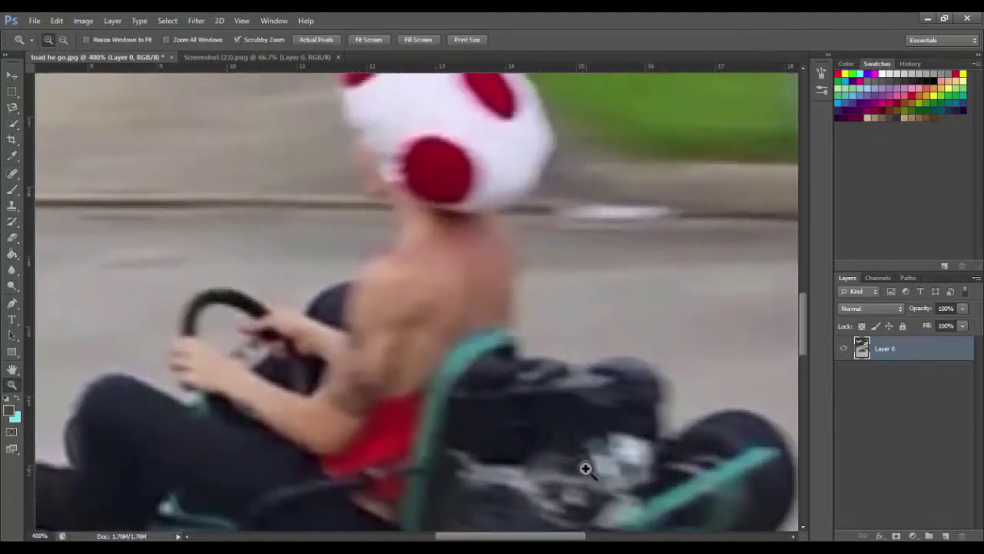
pyautogui.scroll(2, 576, 453)
pyautogui.scroll(-6, 406, 210)
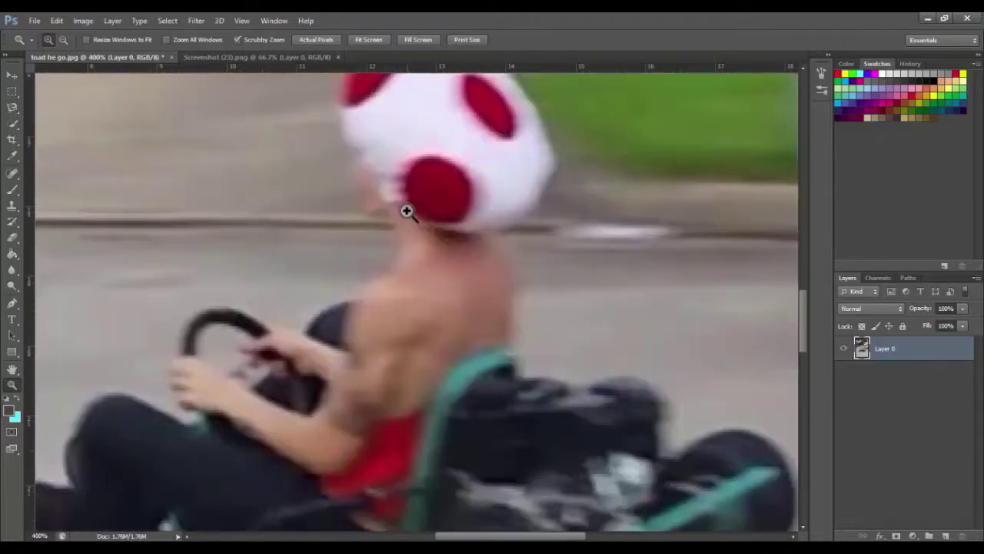
pyautogui.scroll(-5, 407, 210)
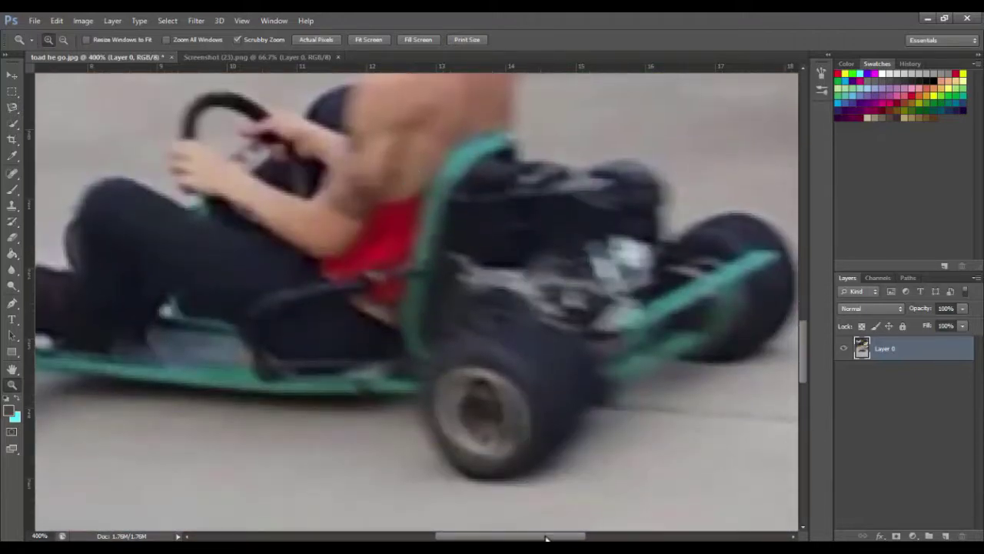
pyautogui.moveTo(559, 537); pyautogui.dragTo(491, 538)
pyautogui.scroll(9, 606, 450)
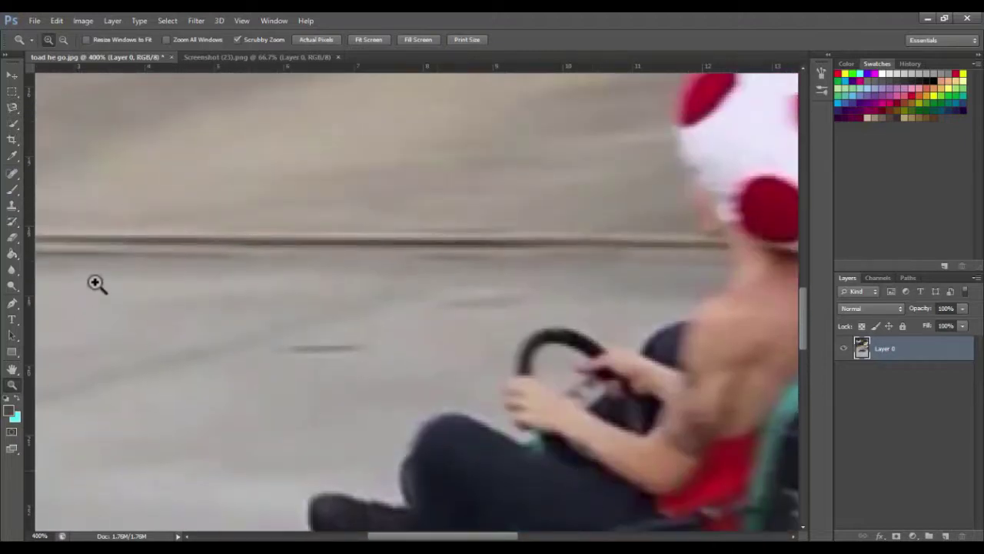
pyautogui.scroll(2, 282, 286)
pyautogui.scroll(1, 281, 286)
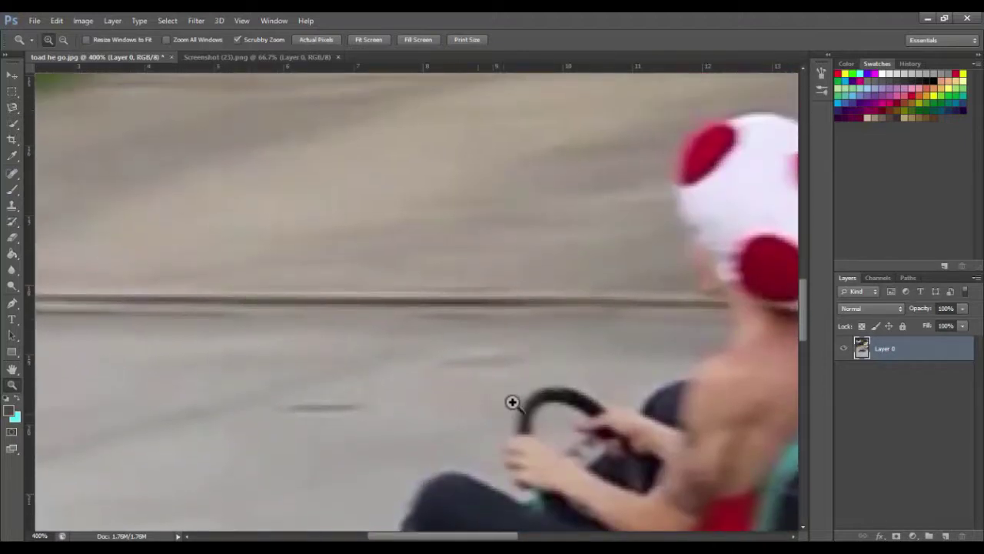
pyautogui.press('h')
pyautogui.moveTo(569, 387); pyautogui.dragTo(620, 132)
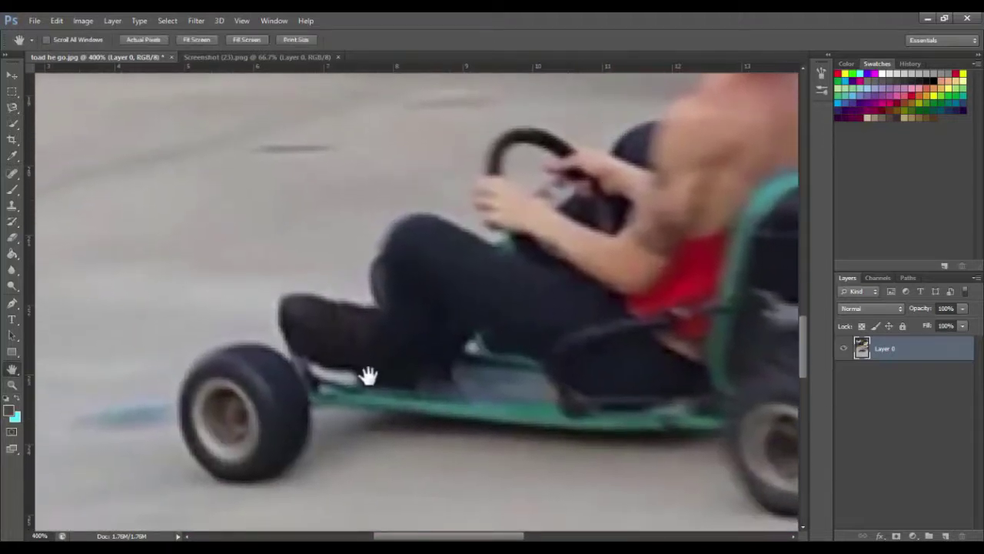
pyautogui.moveTo(368, 377); pyautogui.dragTo(475, 245)
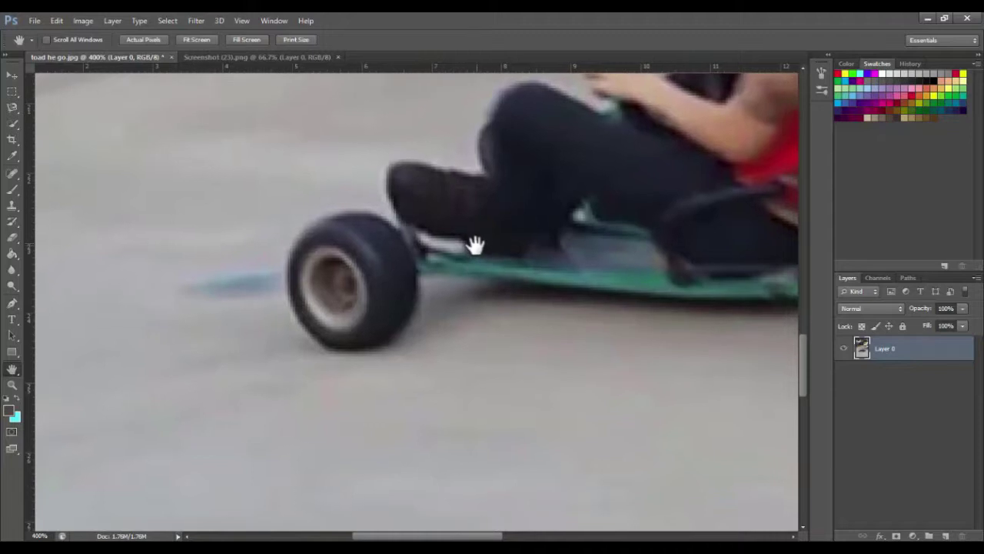
# Step: Trace a closed Magnetic Lasso selection of the pavement around the go-kart's front wheel and delete the selected pavement
pyautogui.click(12, 108)
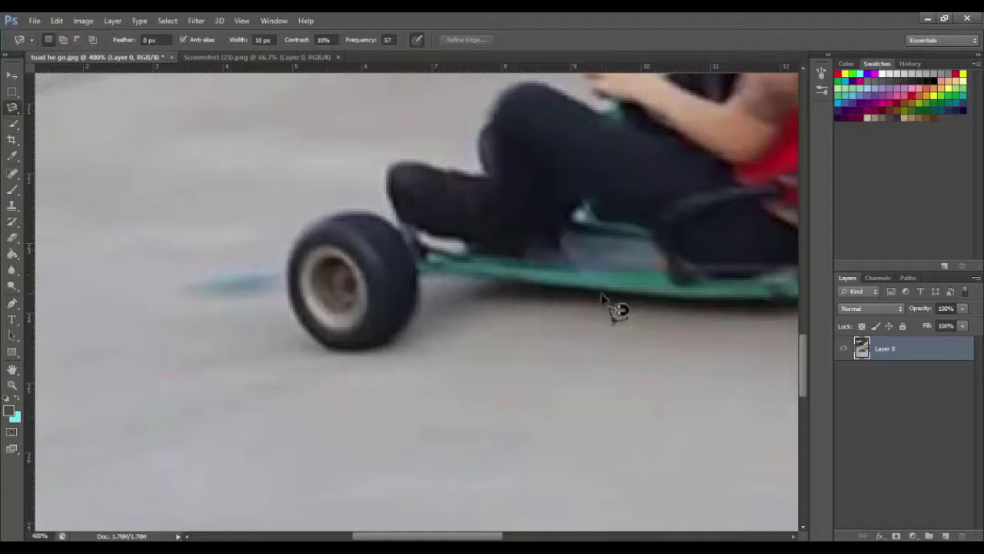
pyautogui.click(417, 277)
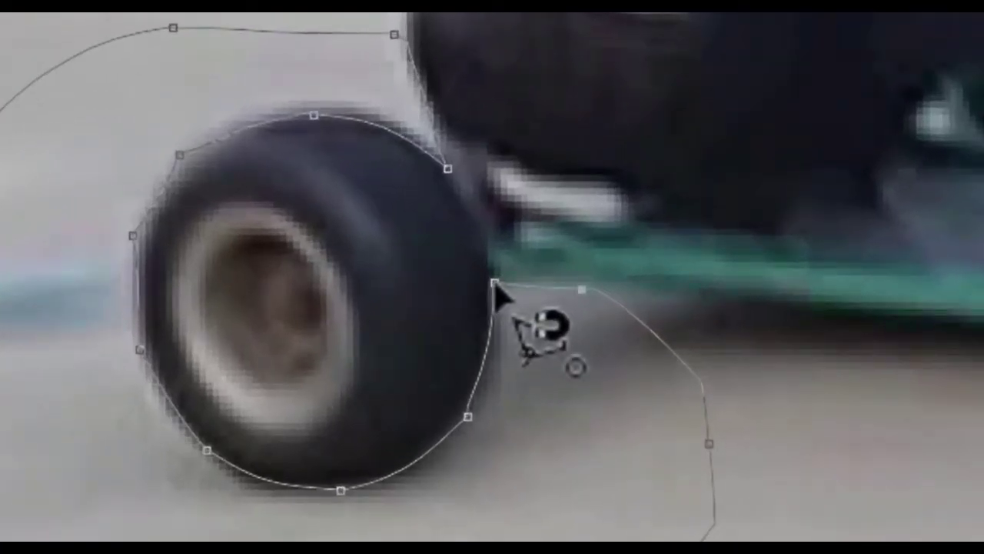
pyautogui.click(495, 284)
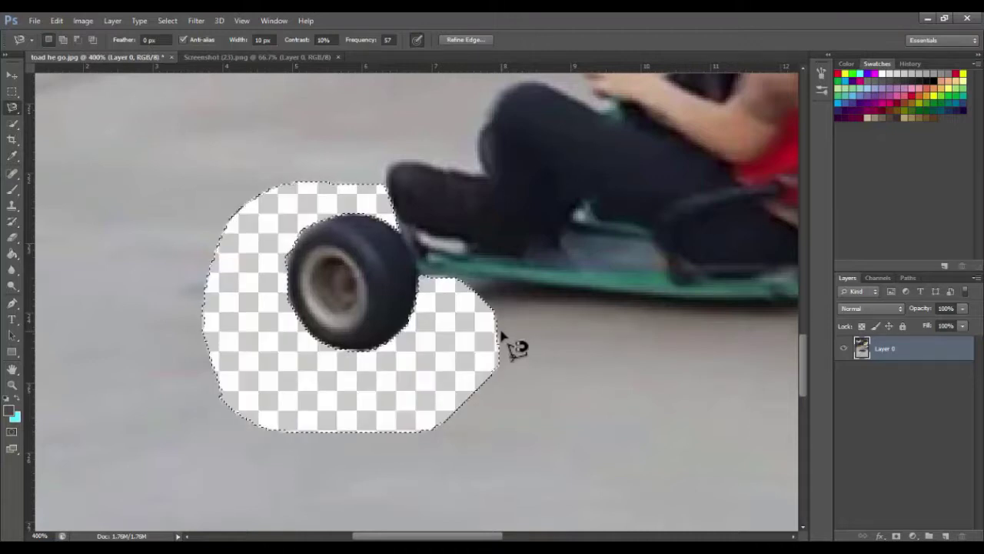
pyautogui.scroll(3, 530, 338)
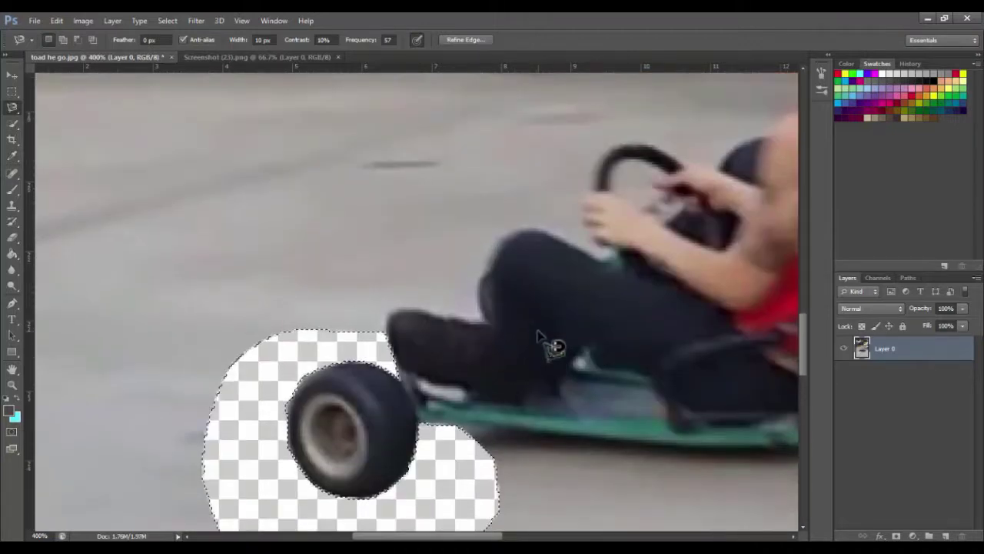
# Step: Clear the selection around the go-kart's front wheel
pyautogui.scroll(-2, 549, 345)
pyautogui.scroll(-3, 538, 336)
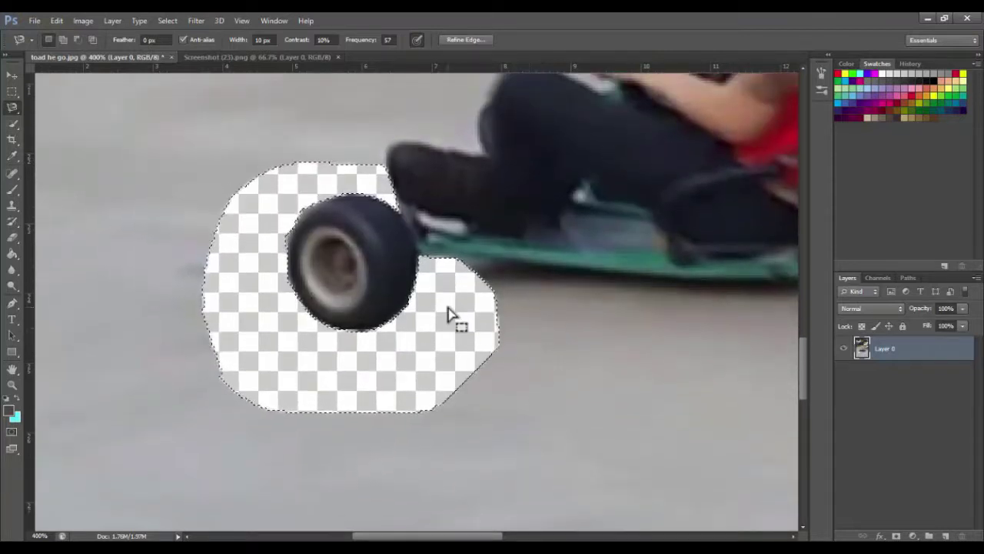
pyautogui.hotkey('ctrl', 'd')
# Step: Trace a closed Magnetic Lasso selection of the pavement beneath the front half of the green frame, delete it and deselect
pyautogui.scroll(2, 553, 339)
pyautogui.scroll(4, 554, 339)
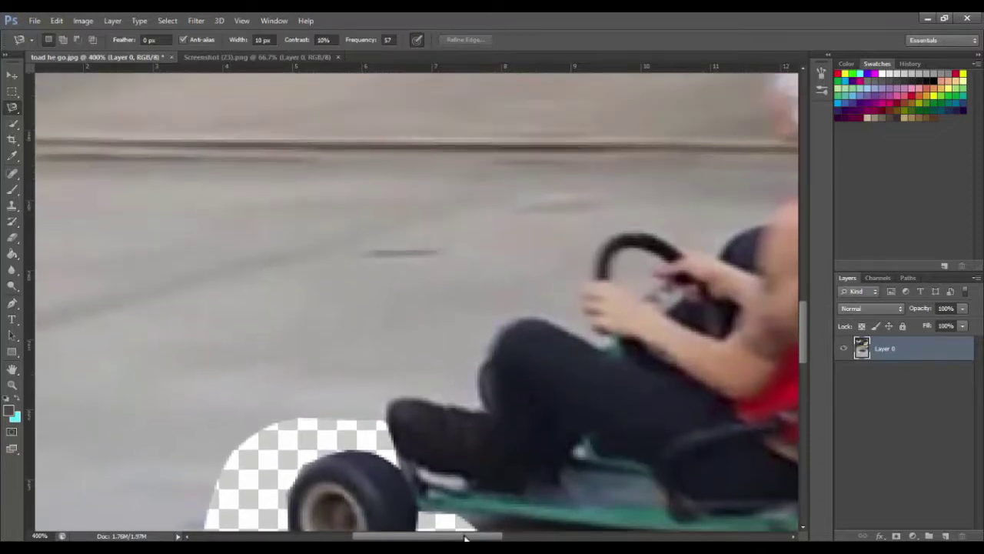
pyautogui.moveTo(464, 538)
pyautogui.mouseDown()
pyautogui.moveTo(495, 537)
pyautogui.moveTo(468, 537)
pyautogui.mouseUp()
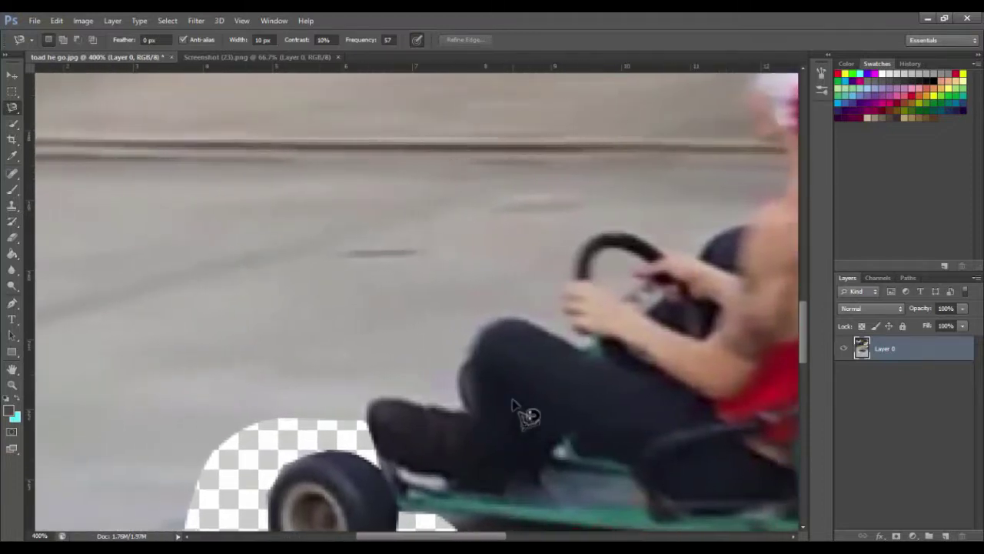
pyautogui.scroll(-4, 514, 406)
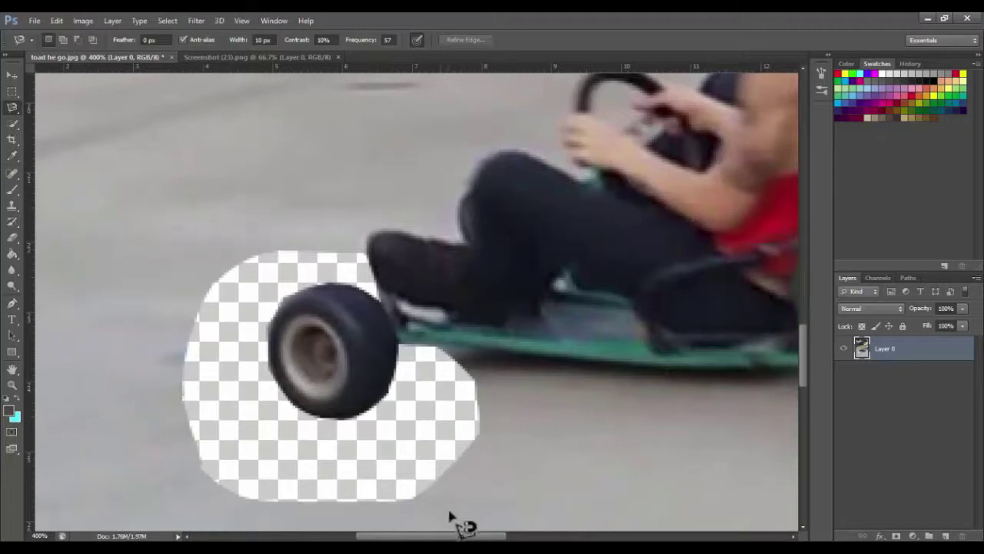
pyautogui.moveTo(453, 537); pyautogui.dragTo(484, 537)
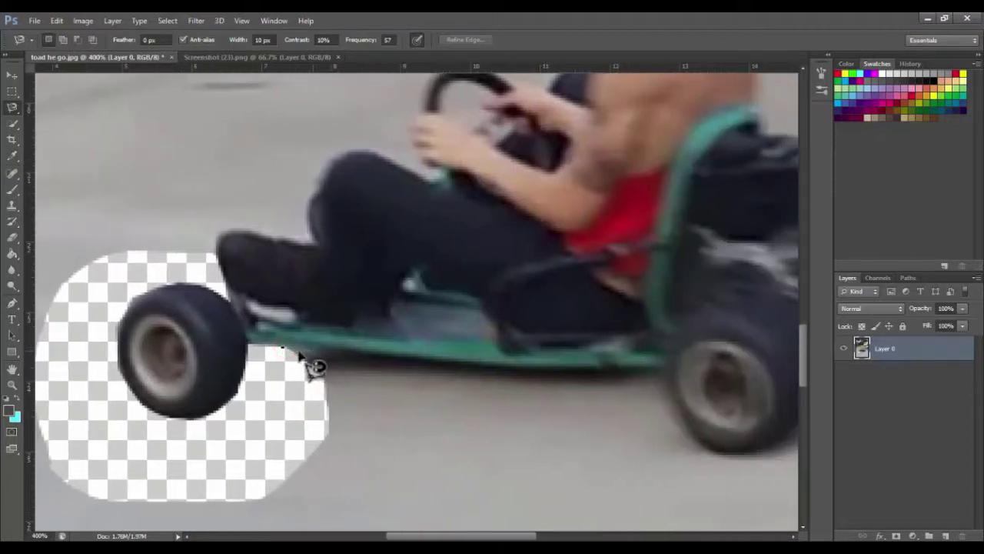
pyautogui.click(282, 346)
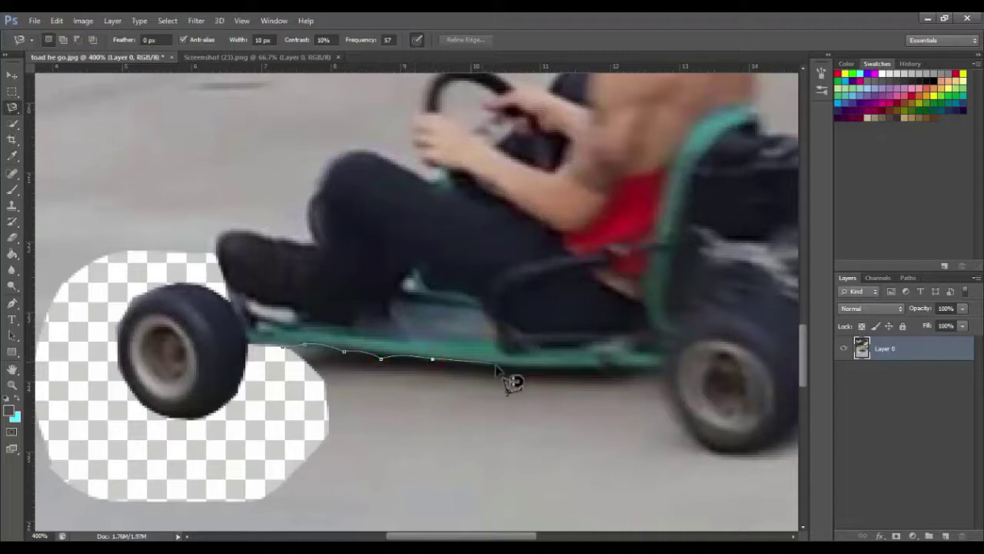
pyautogui.click(299, 452)
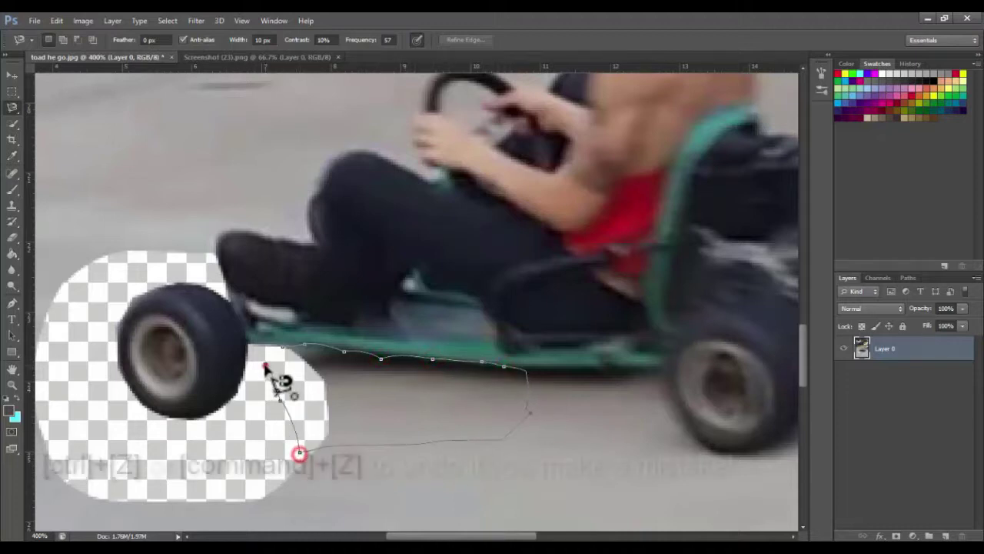
pyautogui.click(266, 367)
pyautogui.press('Delete')
pyautogui.hotkey('ctrl', 'z')
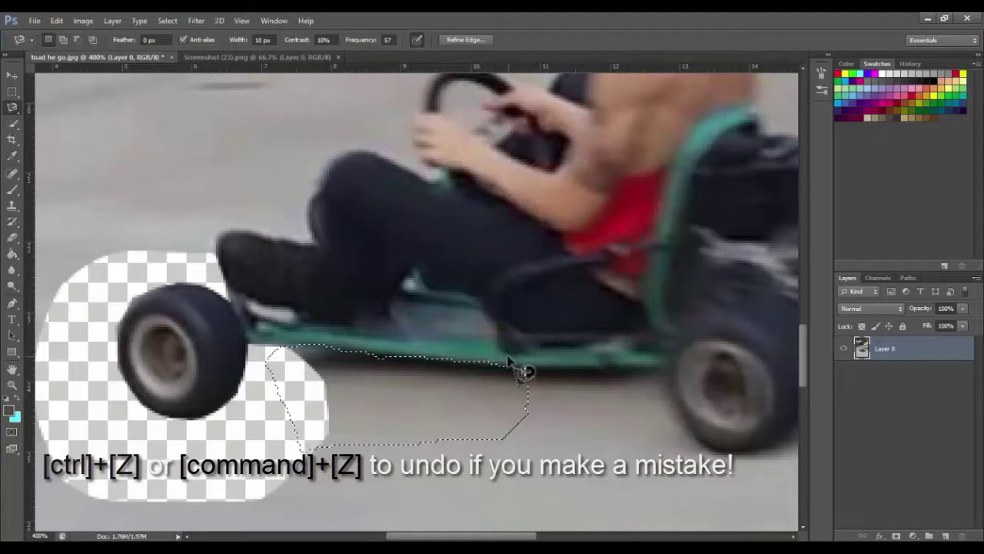
pyautogui.press('Delete')
pyautogui.hotkey('ctrl', 'd')
# Step: At 600% magnification, trace the pavement between the green frame and the underside of the near rear wheel with the Magnetic Lasso and delete it
pyautogui.press('z')
pyautogui.click(362, 353)
pyautogui.click(617, 370)
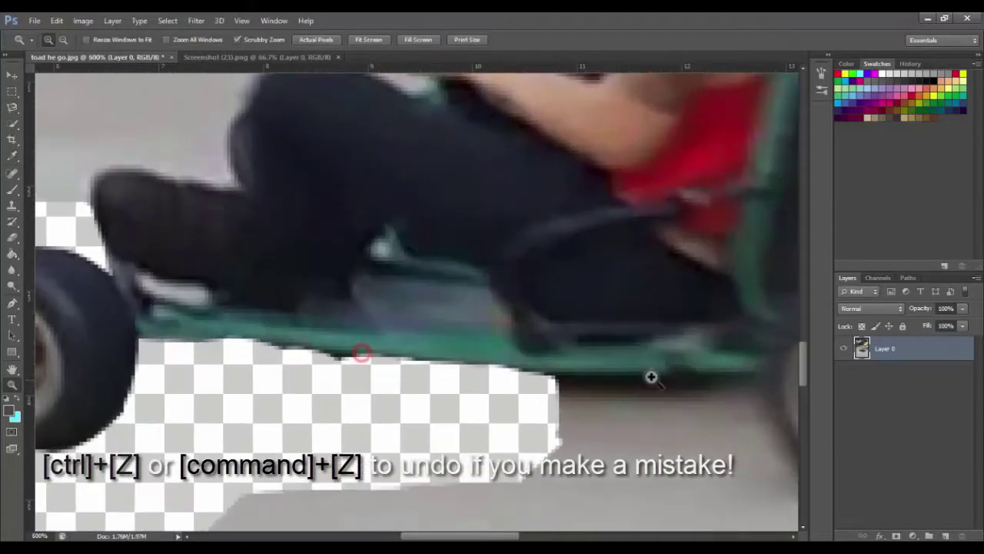
pyautogui.press('h')
pyautogui.moveTo(496, 357); pyautogui.dragTo(364, 287)
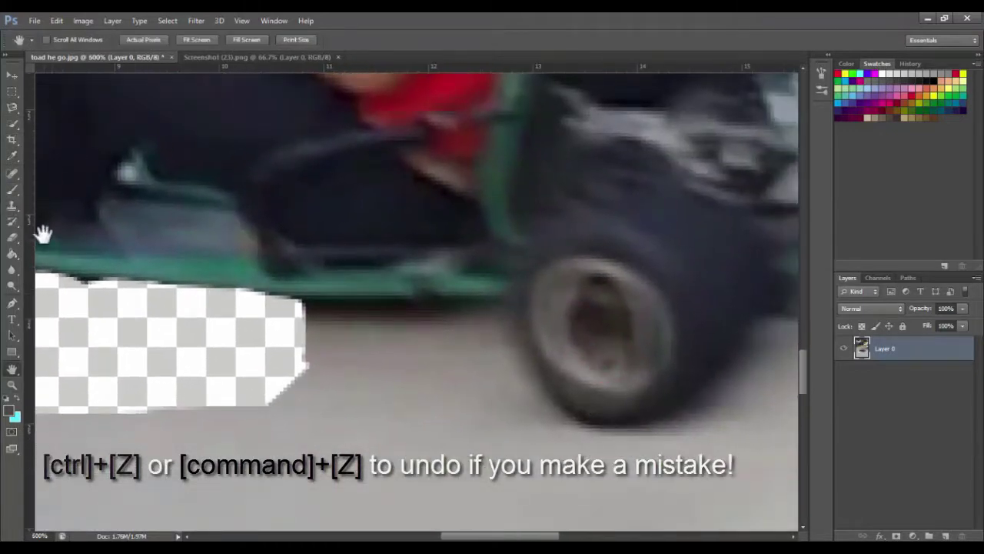
pyautogui.rightClick(12, 108)
pyautogui.click(38, 140)
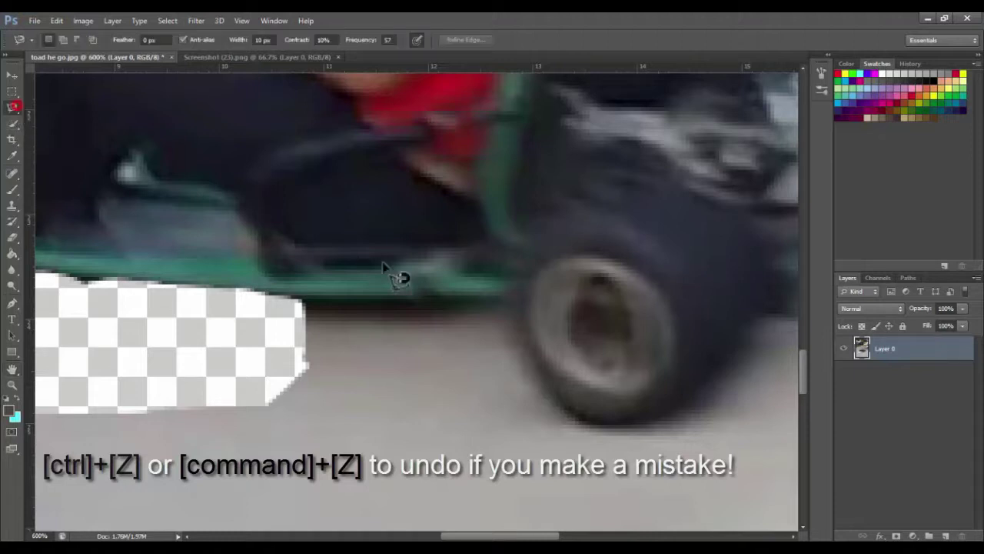
pyautogui.click(284, 295)
pyautogui.click(625, 425)
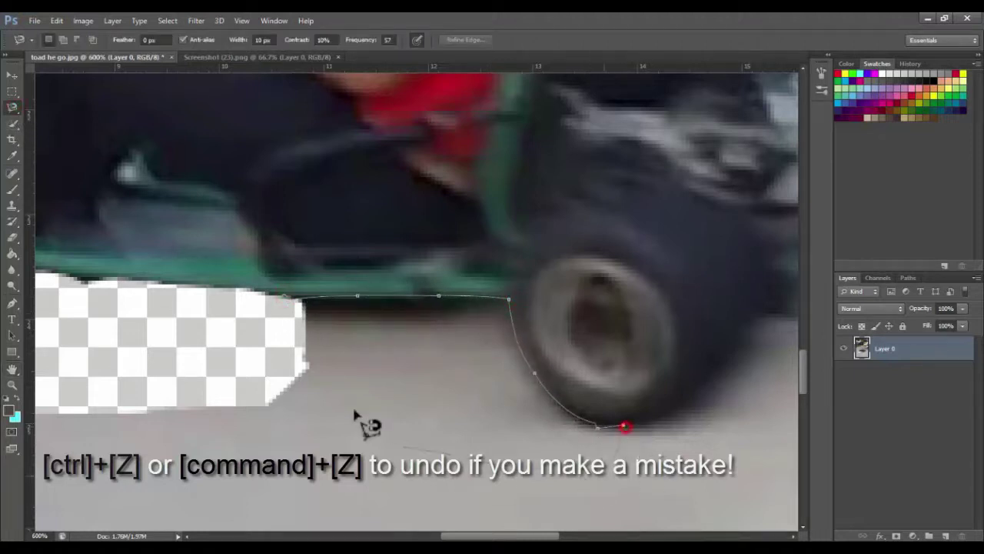
pyautogui.doubleClick(259, 334)
pyautogui.press('Delete')
# Step: Trace the pavement from beneath the near rear wheel to the outer edge of the far rear wheel and delete it
pyautogui.moveTo(590, 239); pyautogui.dragTo(240, 223)
pyautogui.click(13, 106)
pyautogui.click(264, 406)
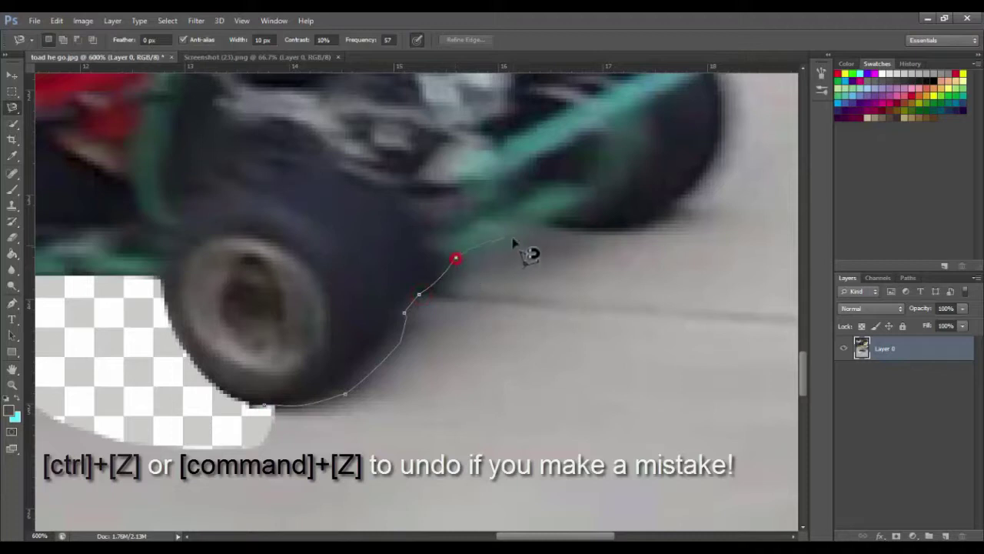
pyautogui.click(723, 116)
pyautogui.click(204, 433)
pyautogui.press('Delete')
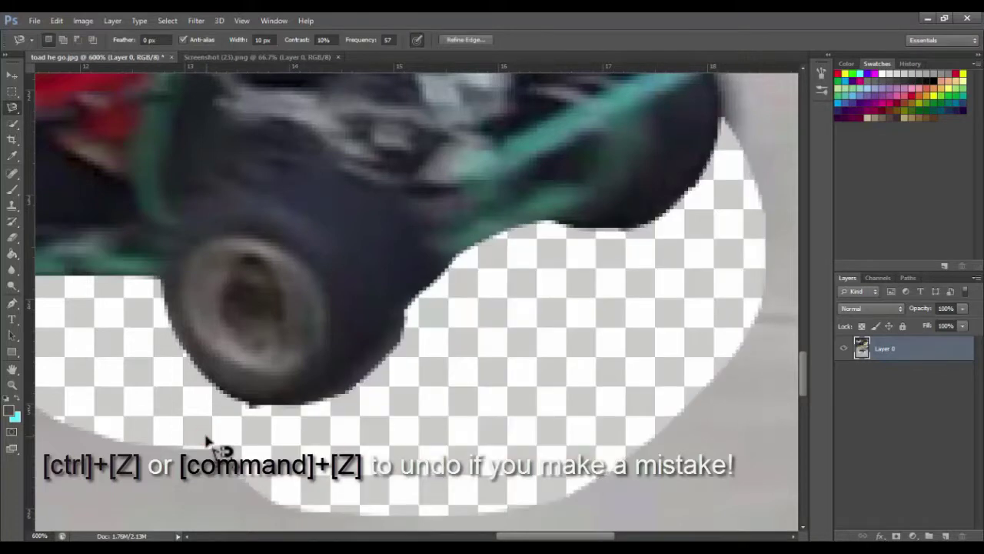
# Step: Remove the background along the upper outline of the go-kart and driver with the Magnetic Lasso, starting at the far rear wheel
pyautogui.press('h')
pyautogui.moveTo(499, 190)
pyautogui.mouseDown()
pyautogui.moveTo(488, 260)
pyautogui.moveTo(310, 475)
pyautogui.mouseUp()
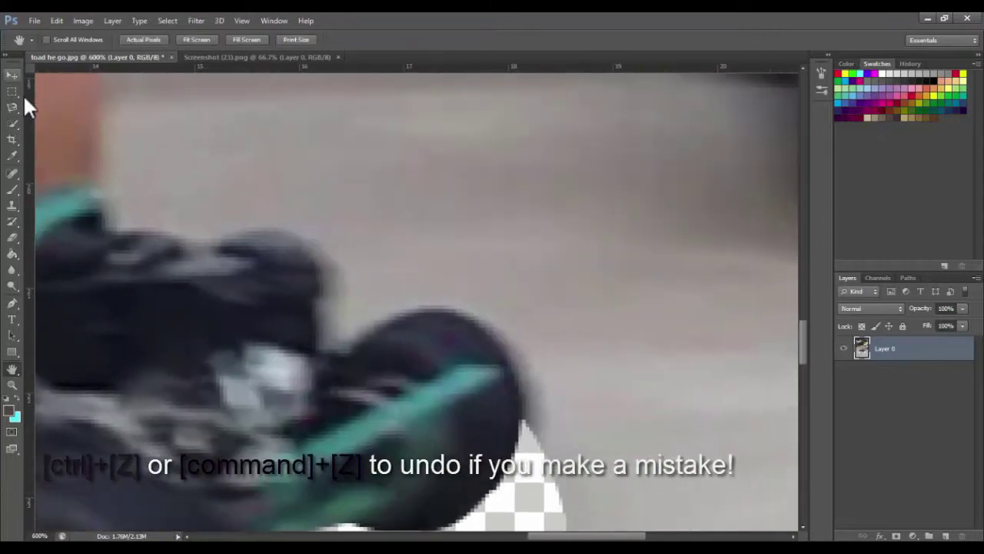
pyautogui.click(12, 108)
pyautogui.click(520, 423)
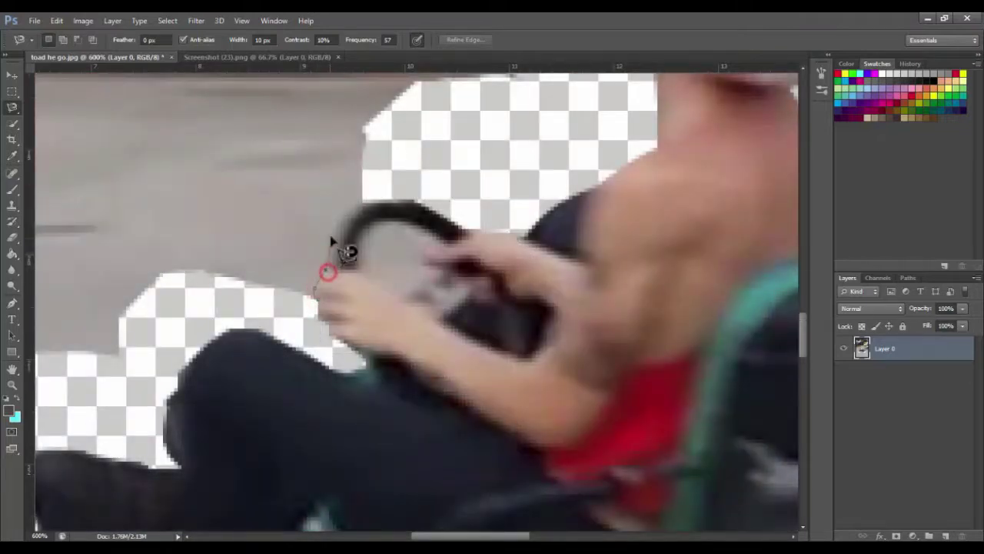
# Step: Trace the pavement outside the front of the steering wheel and the driver's hand and delete it
pyautogui.click(341, 264)
pyautogui.click(345, 223)
pyautogui.click(288, 327)
pyautogui.press('Delete')
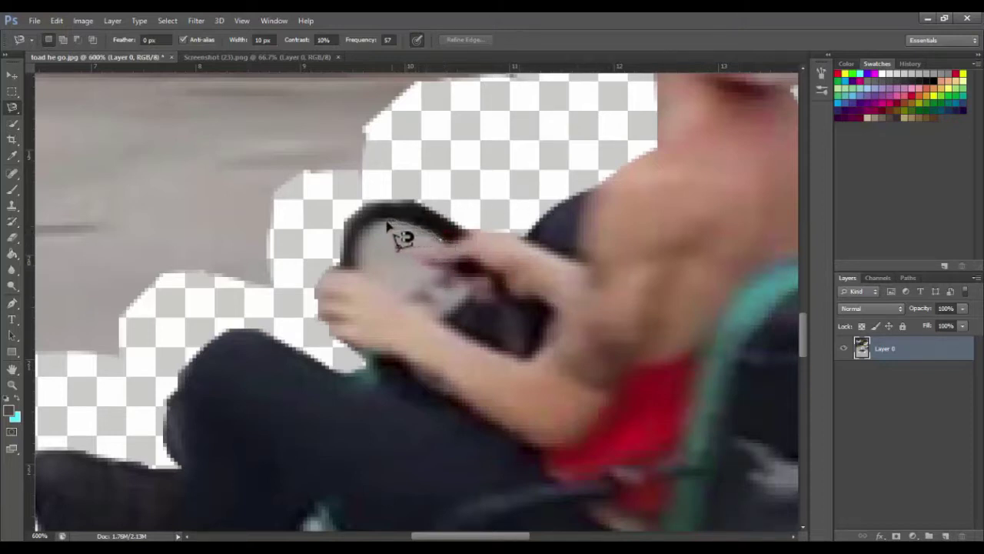
# Step: Trace the pavement showing inside the steering wheel with the Magnetic Lasso, delete it and deselect
pyautogui.click(410, 224)
pyautogui.click(380, 280)
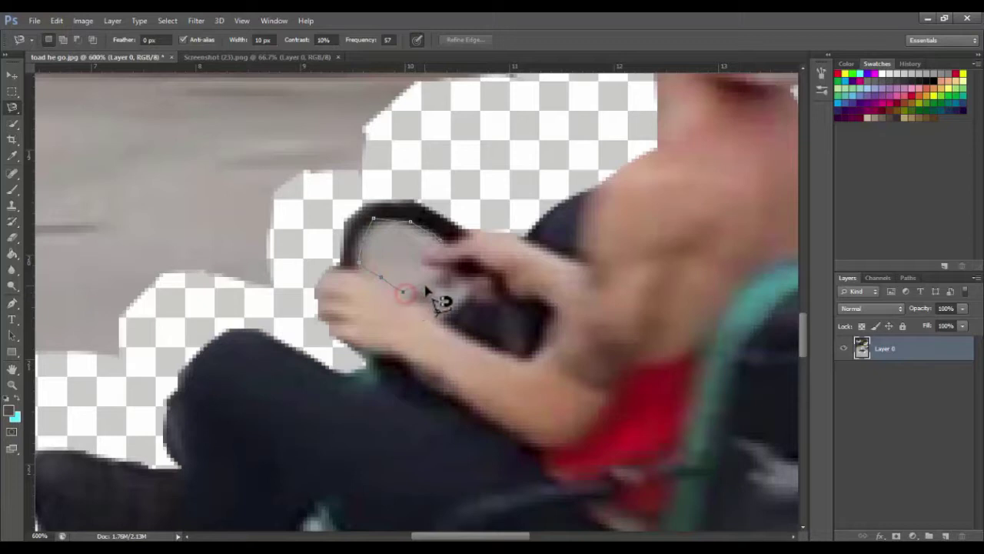
pyautogui.click(428, 286)
pyautogui.click(419, 255)
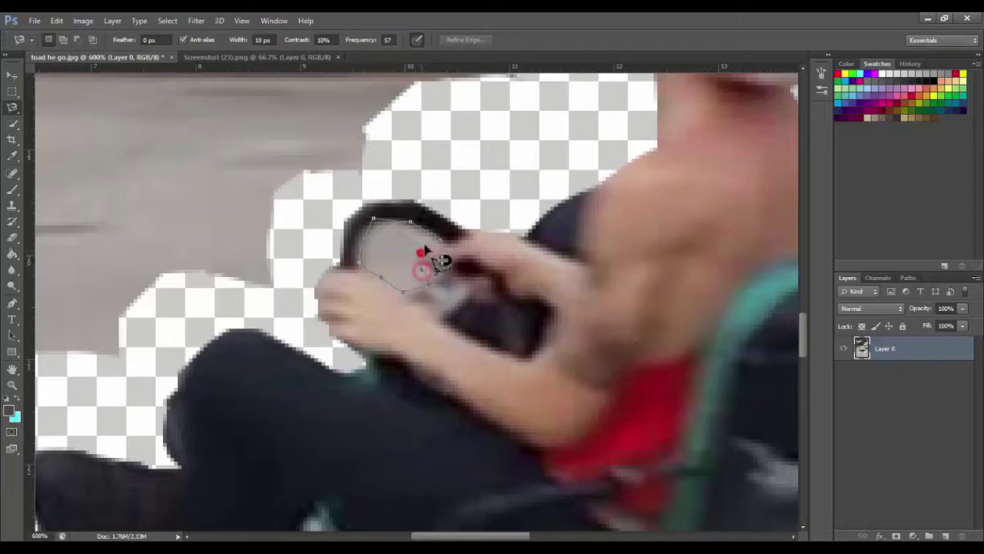
pyautogui.doubleClick(435, 242)
pyautogui.press('Delete')
pyautogui.hotkey('ctrl', 'd')
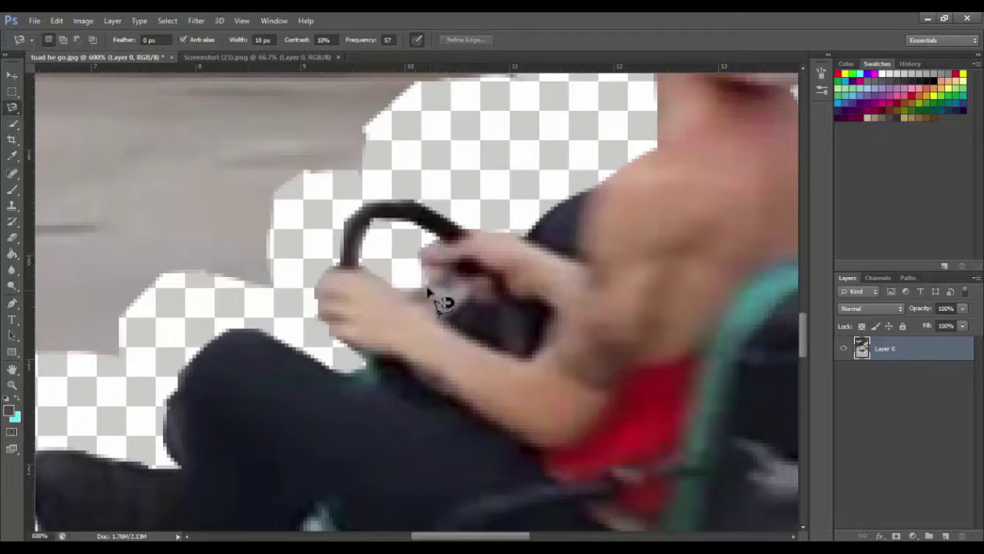
# Step: Select the small remaining background gap between the driver's hands below the steering wheel opening, delete it and deselect
pyautogui.click(425, 286)
pyautogui.click(445, 302)
pyautogui.click(427, 285)
pyautogui.press('Delete')
pyautogui.hotkey('ctrl', 'd')
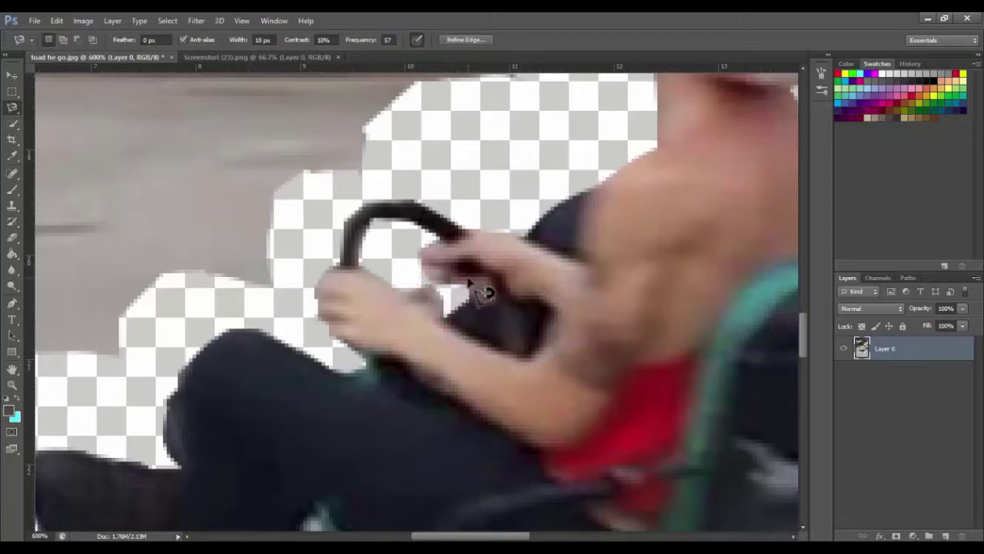
# Step: Review the whole cutout at 200% magnification and check the Screenshot (23) image it will be combined with
pyautogui.press('z')
pyautogui.keyDown('alt'); pyautogui.click(710, 226); pyautogui.keyUp('alt')
pyautogui.keyDown('alt'); pyautogui.click(710, 226); pyautogui.keyUp('alt')
pyautogui.keyDown('alt'); pyautogui.click(709, 226); pyautogui.keyUp('alt')
pyautogui.keyDown('alt'); pyautogui.click(710, 226); pyautogui.keyUp('alt')
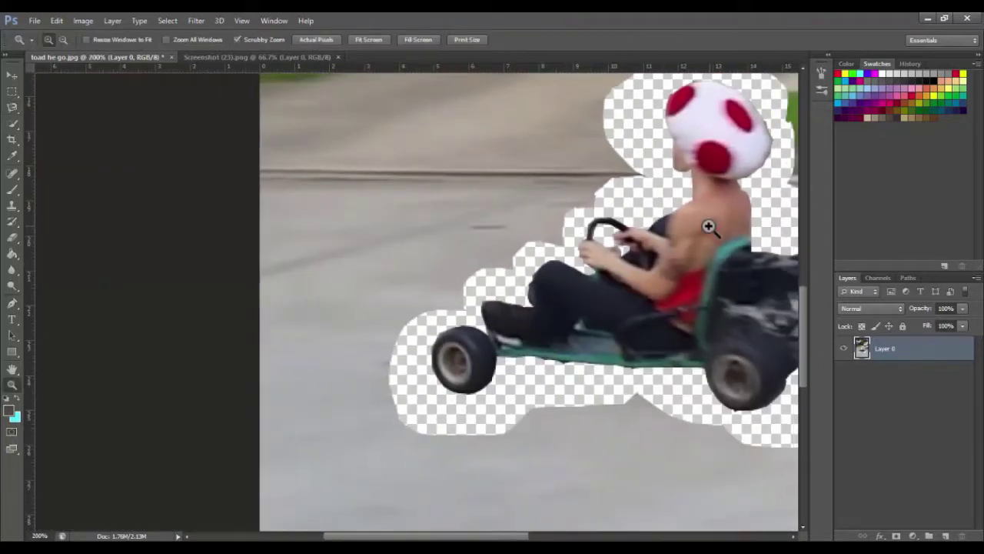
pyautogui.press('l')
pyautogui.click(706, 221)
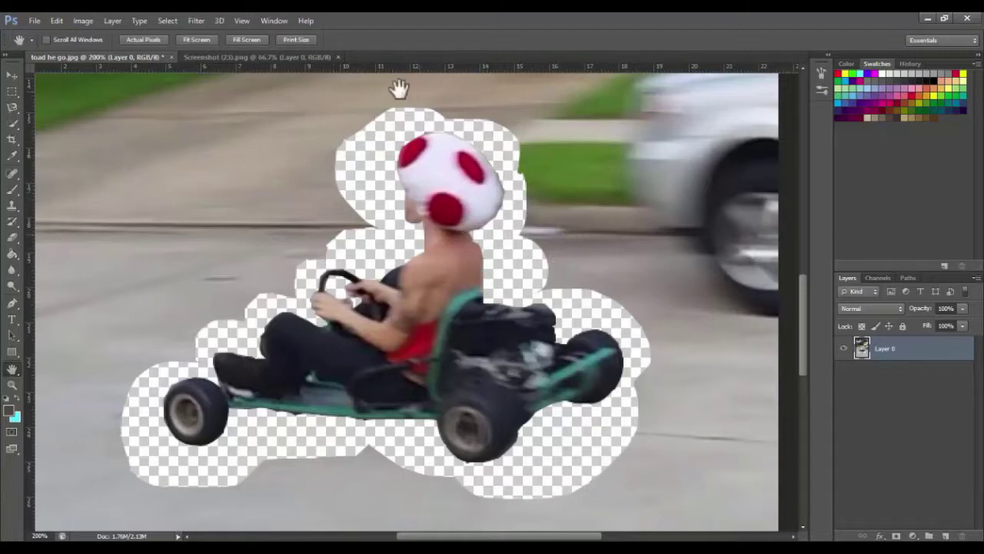
pyautogui.click(279, 58)
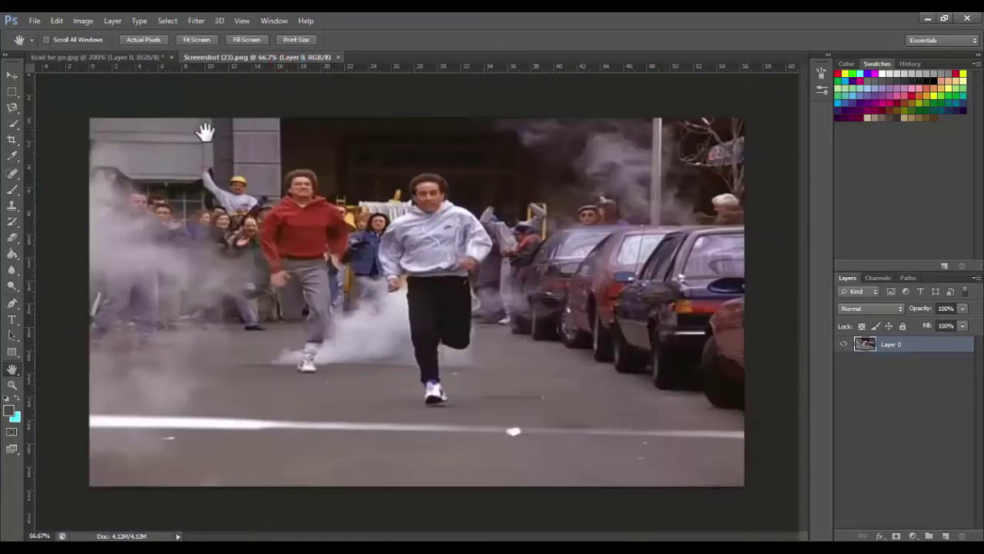
pyautogui.click(132, 57)
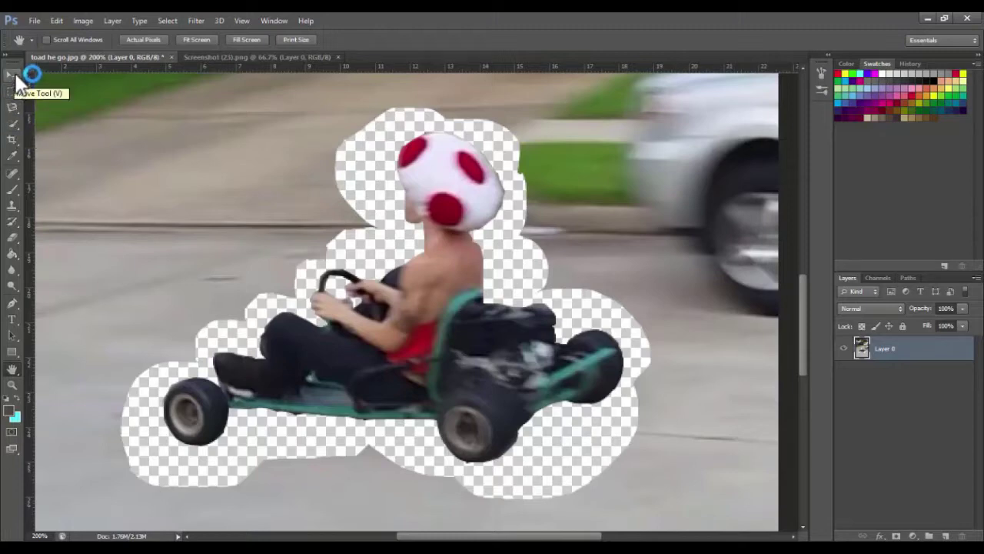
# Step: Select the entire go-kart and its driver, including the mushroom hat and all wheels, with the Quick Selection tool at brush size 15
pyautogui.click(16, 122)
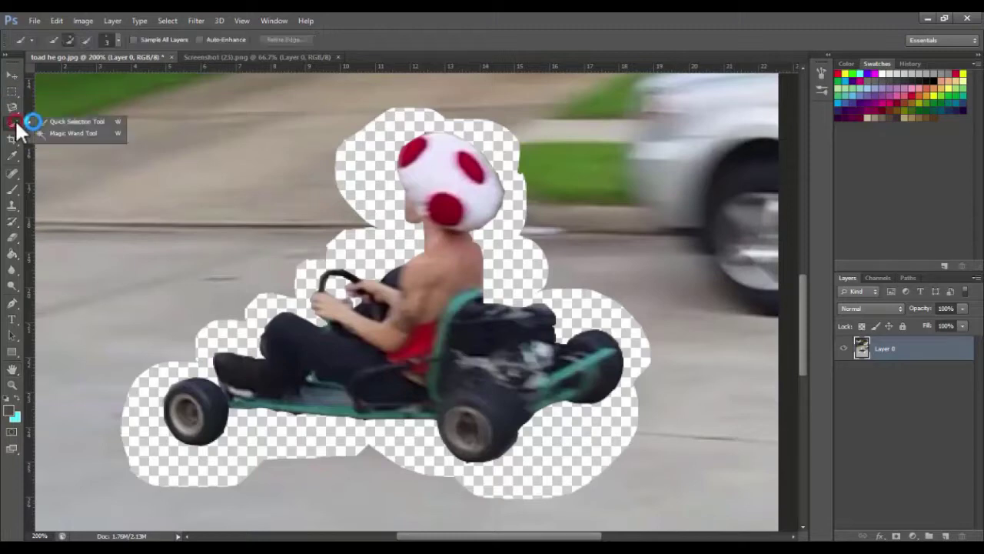
pyautogui.click(77, 121)
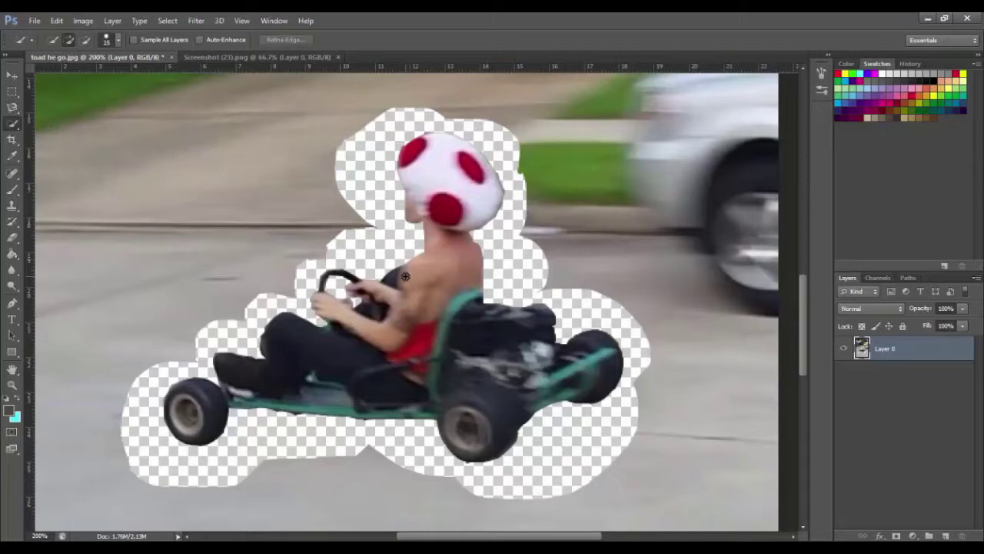
pyautogui.click(193, 410)
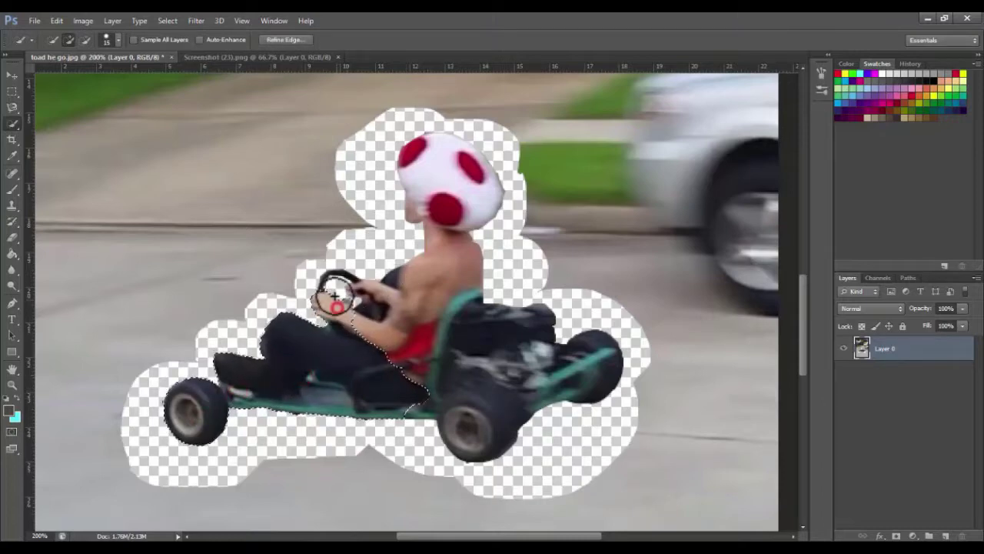
pyautogui.moveTo(412, 316); pyautogui.dragTo(462, 339)
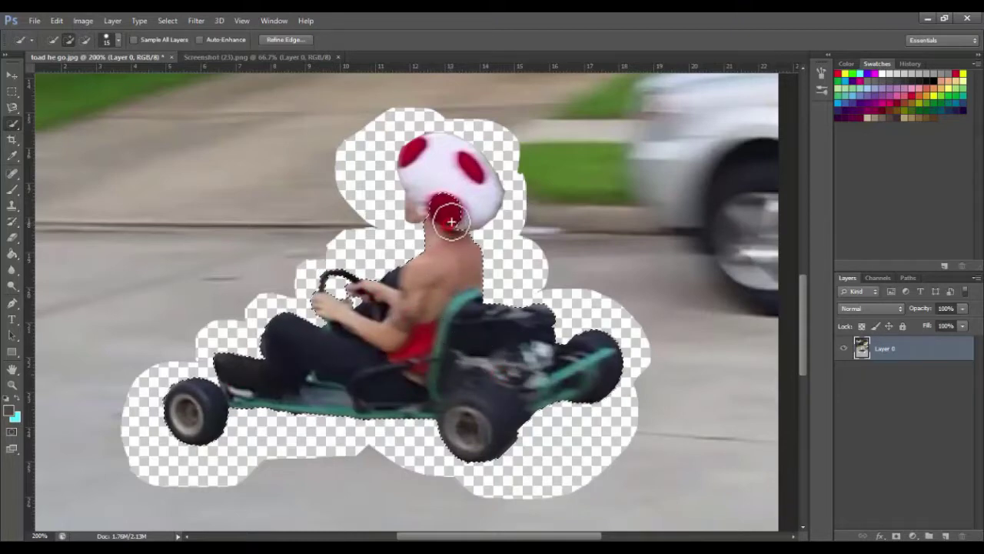
pyautogui.moveTo(452, 221)
pyautogui.mouseDown()
pyautogui.moveTo(479, 197)
pyautogui.moveTo(467, 176)
pyautogui.mouseUp()
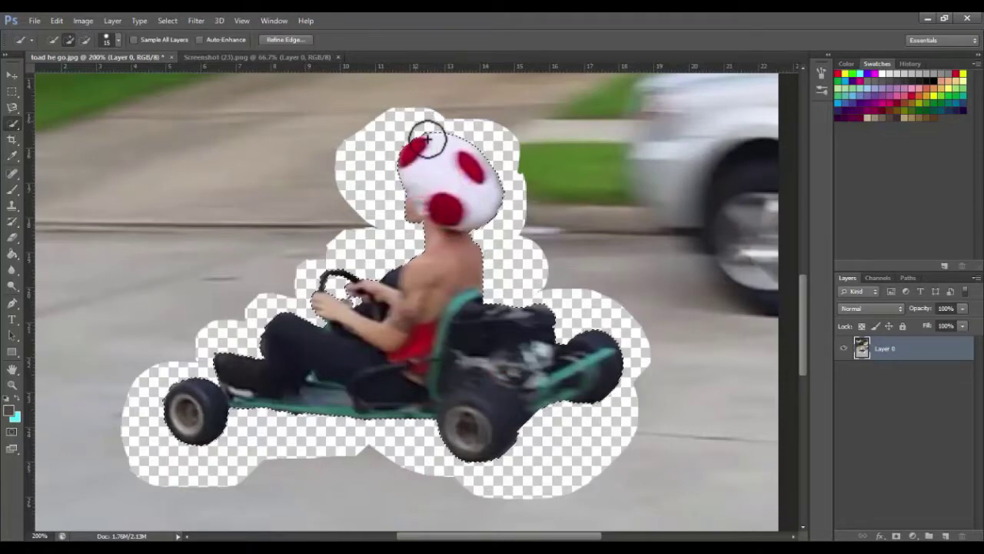
pyautogui.moveTo(469, 143)
pyautogui.mouseDown()
pyautogui.moveTo(501, 207)
pyautogui.moveTo(471, 242)
pyautogui.moveTo(490, 295)
pyautogui.moveTo(512, 323)
pyautogui.moveTo(565, 329)
pyautogui.mouseUp()
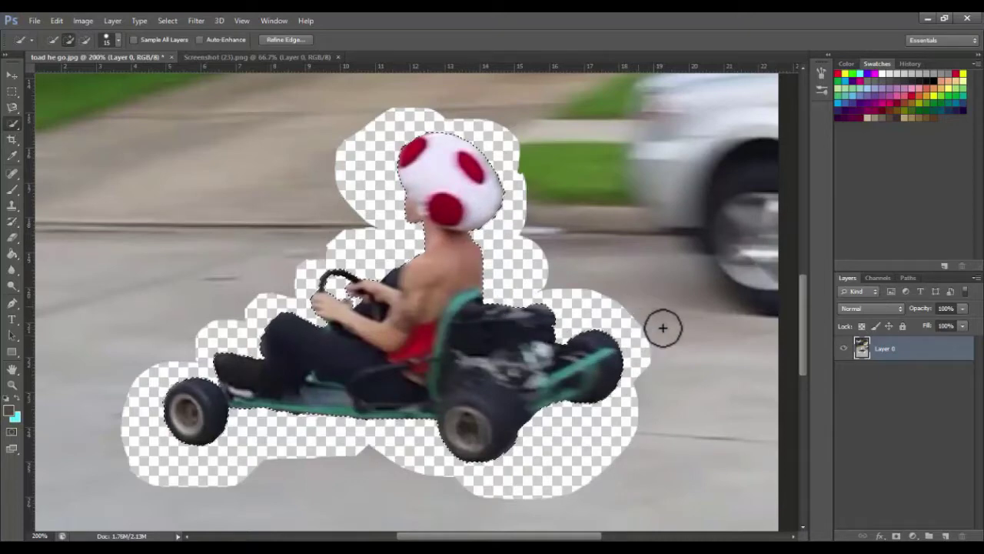
# Step: Move the selected go-kart and driver into the Screenshot (23) image and place them on the street between the front runner and the parked cars
pyautogui.click(12, 73)
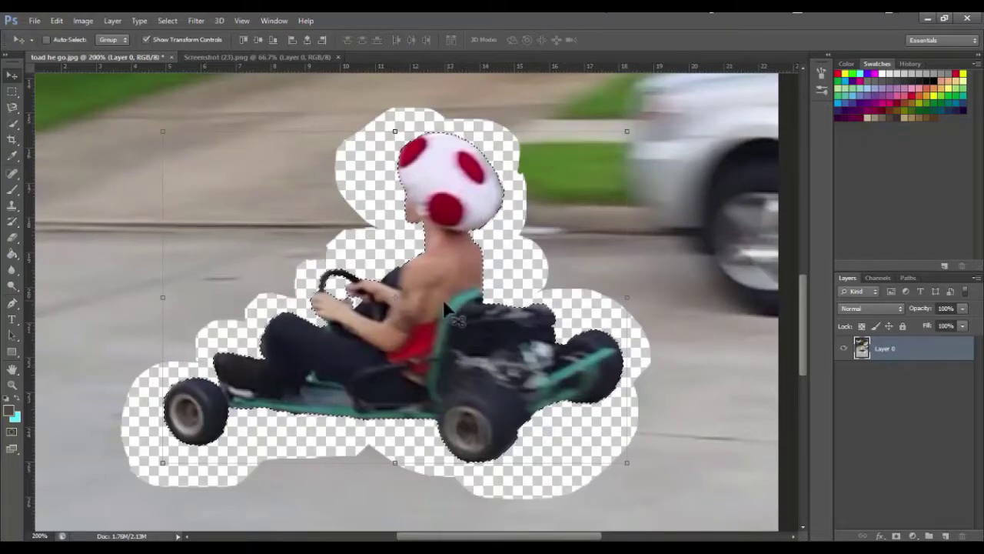
pyautogui.moveTo(445, 304); pyautogui.dragTo(279, 67)
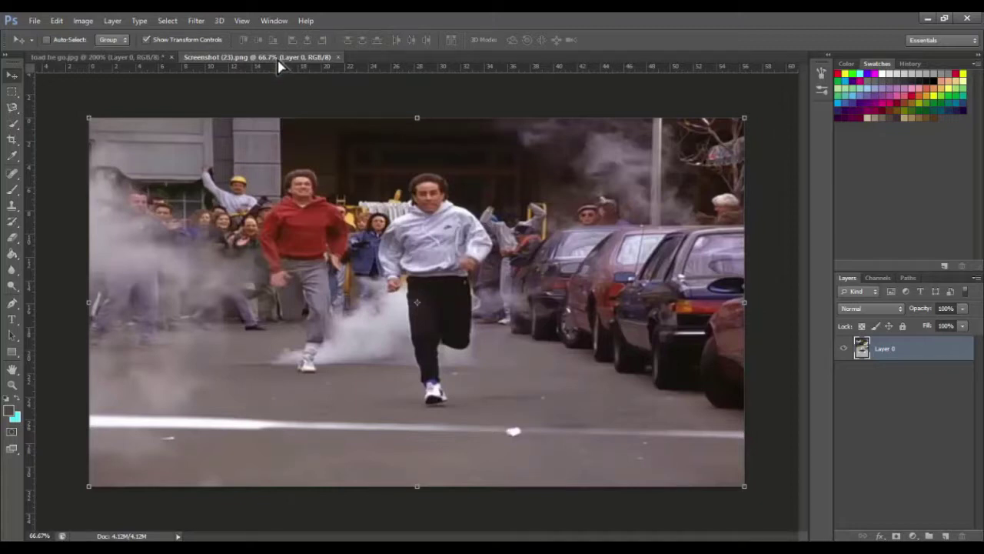
pyautogui.moveTo(234, 61); pyautogui.dragTo(311, 143)
pyautogui.moveTo(419, 247); pyautogui.dragTo(438, 252)
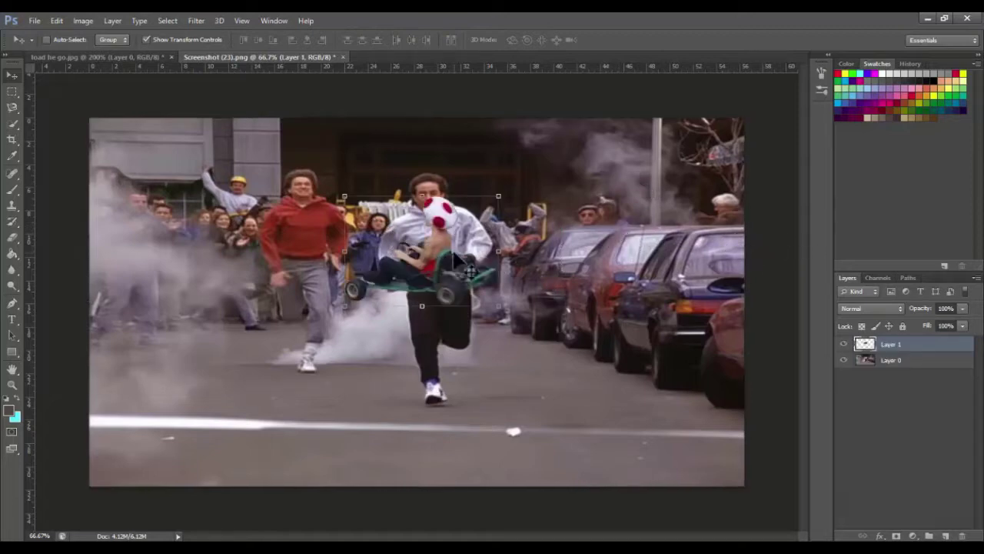
pyautogui.moveTo(471, 268); pyautogui.dragTo(586, 396)
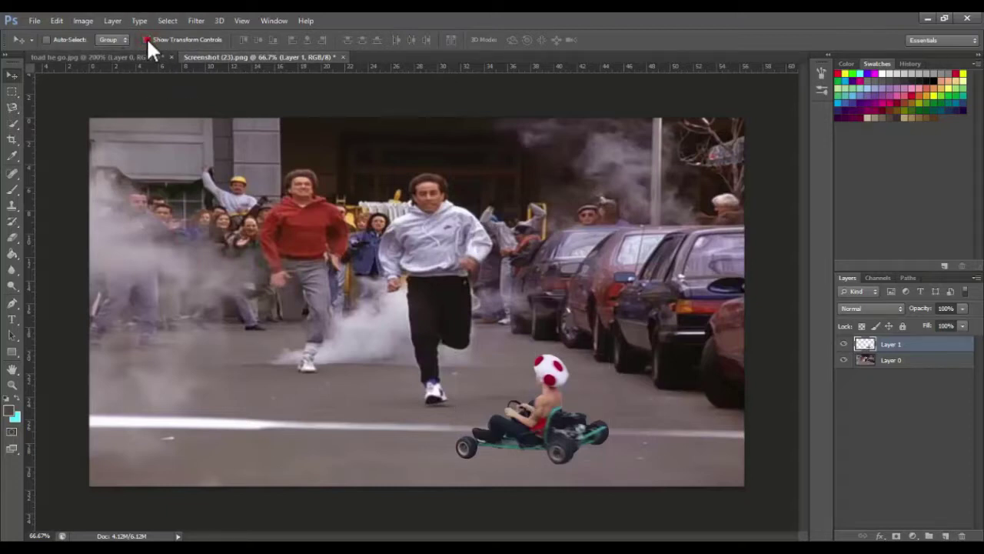
# Step: Show the transform controls, enlarge the go-kart and driver proportionally, and place them in the street foreground beside the front runner
pyautogui.click(147, 40)
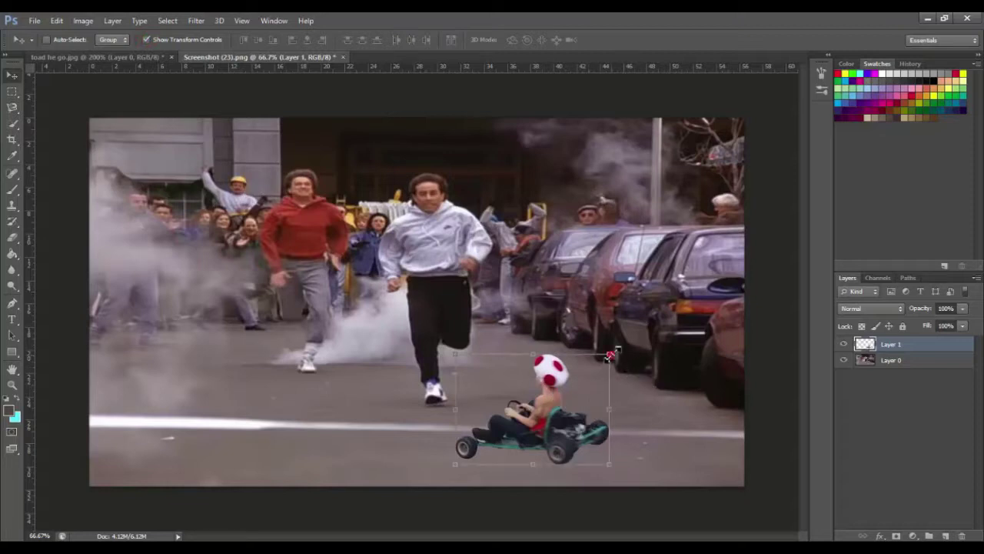
pyautogui.moveTo(609, 355); pyautogui.dragTo(544, 296)
pyautogui.moveTo(547, 371); pyautogui.dragTo(635, 336)
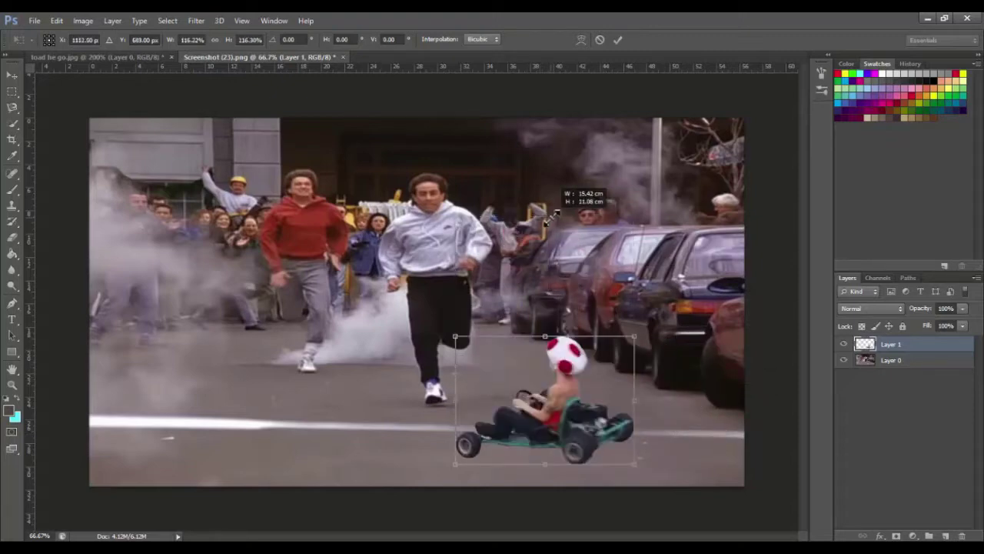
pyautogui.moveTo(579, 233); pyautogui.dragTo(792, 348)
pyautogui.press('Return')
pyautogui.moveTo(623, 224); pyautogui.dragTo(569, 238)
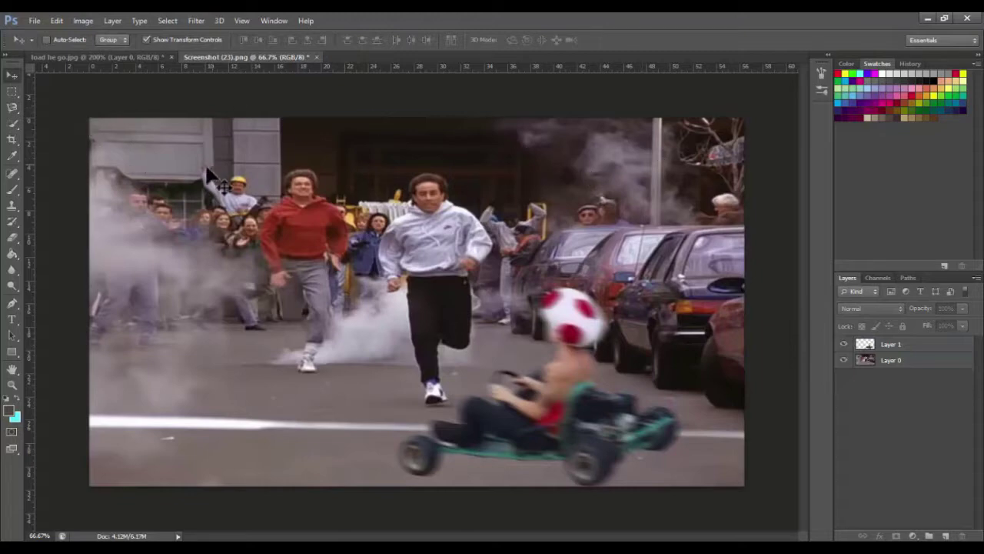
# Step: View the whole toad he go photo fitted to the screen, and return to the Screenshot (23) composite
pyautogui.click(116, 56)
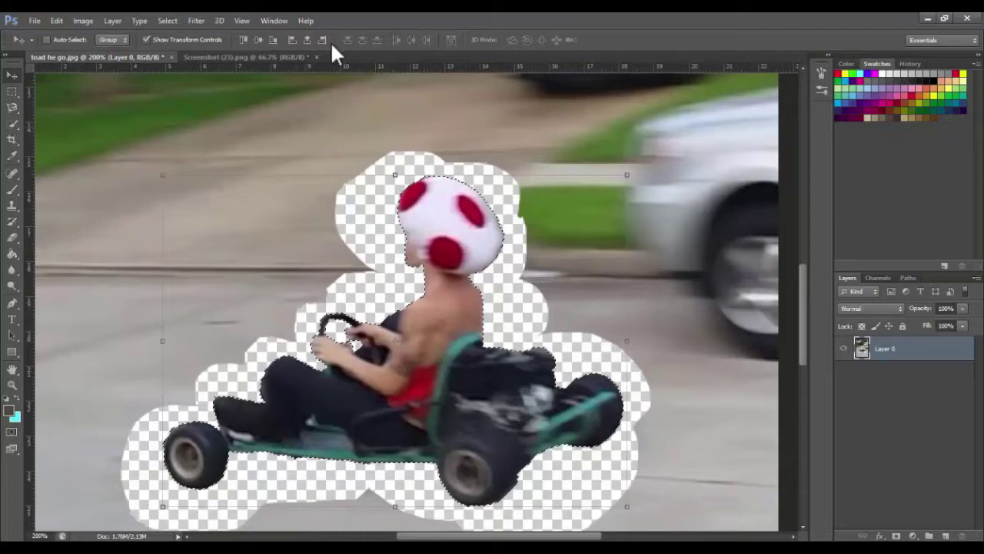
pyautogui.press('z')
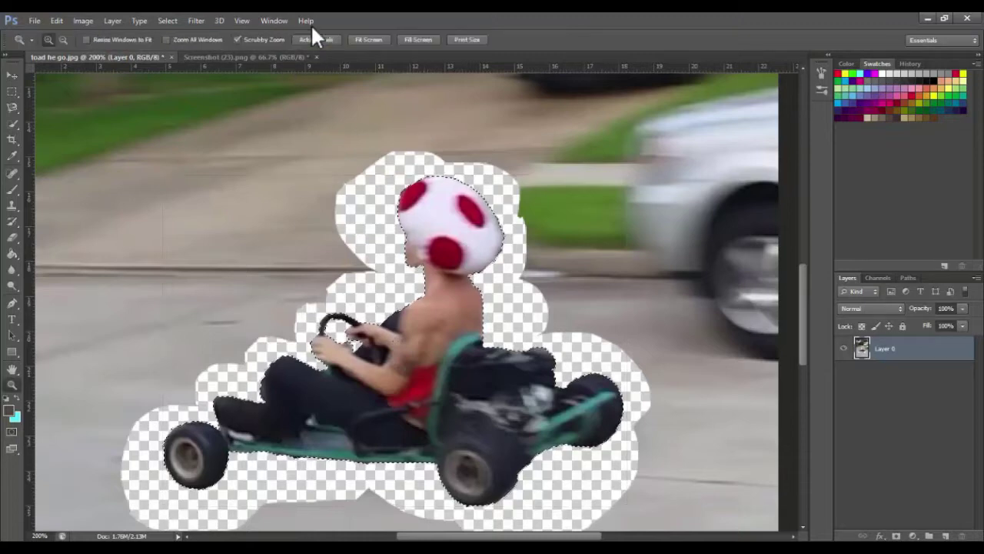
pyautogui.click(368, 40)
pyautogui.click(221, 60)
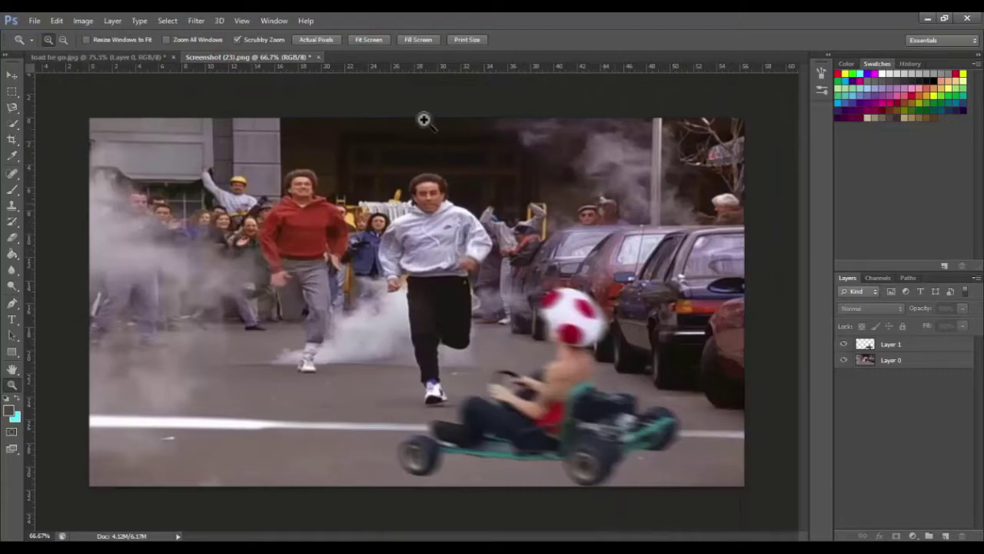
# Step: Save the composite as a PNG copy named The Race in the DEMO folder, with smallest compression and no interlacing
pyautogui.click(34, 20)
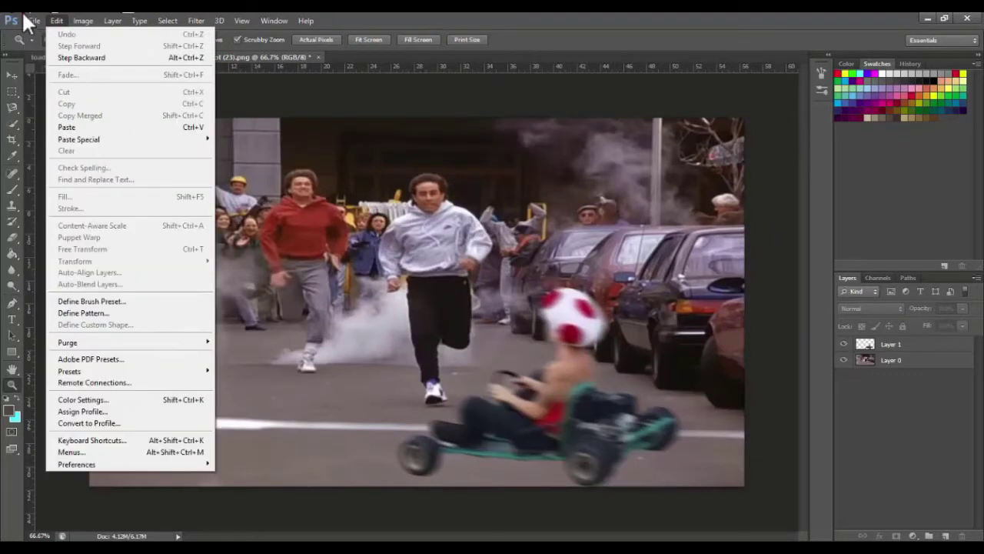
pyautogui.click(96, 168)
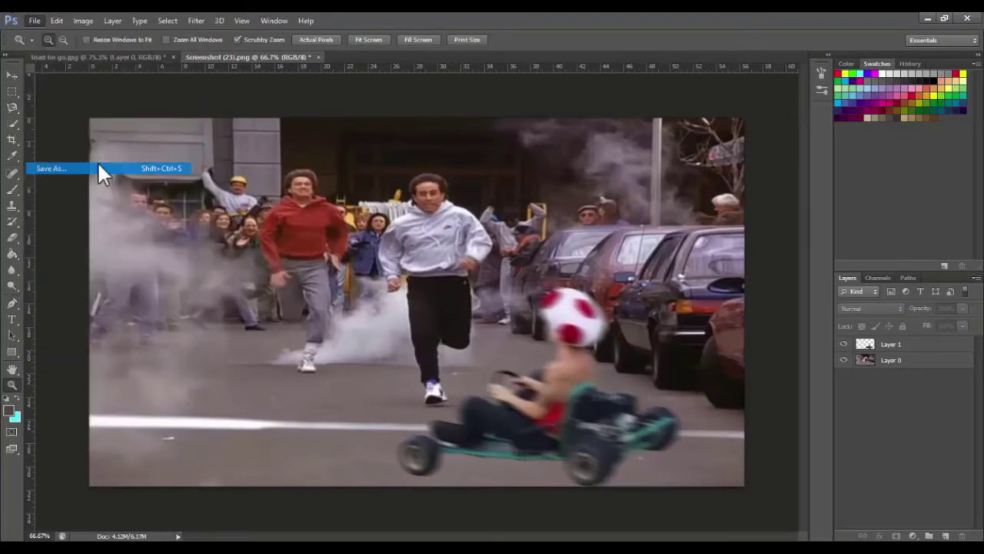
pyautogui.click(306, 347)
pyautogui.click(235, 318)
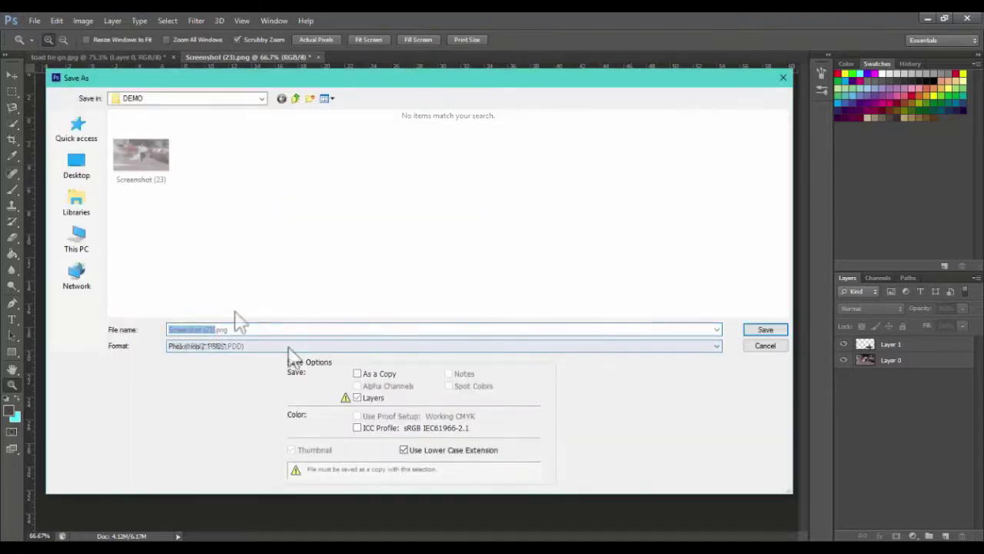
pyautogui.doubleClick(271, 333)
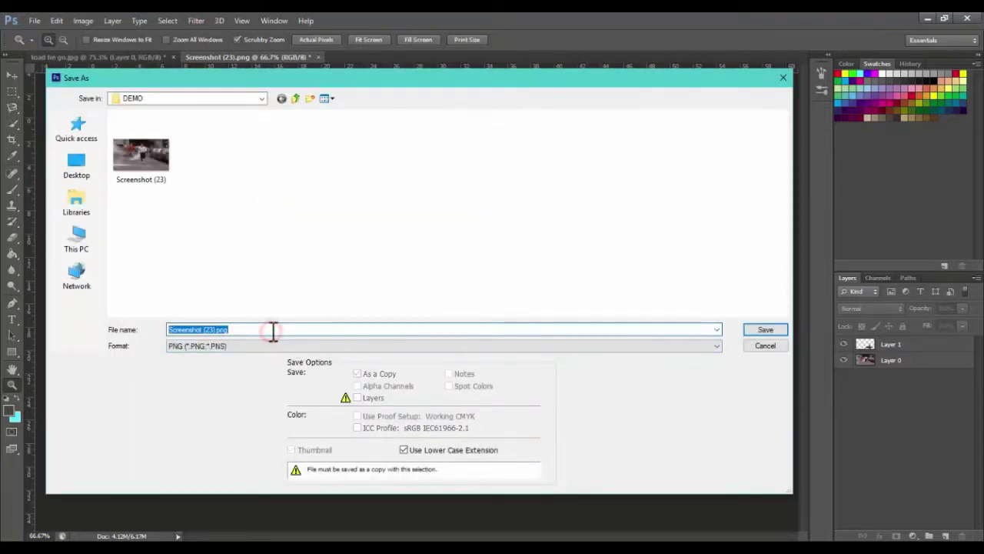
pyautogui.write('The Race')
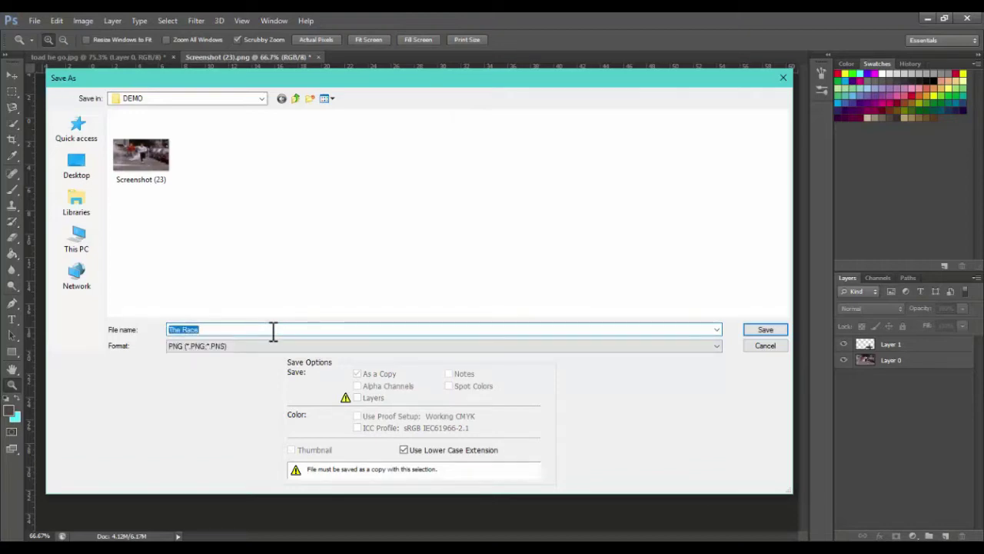
pyautogui.press('Return')
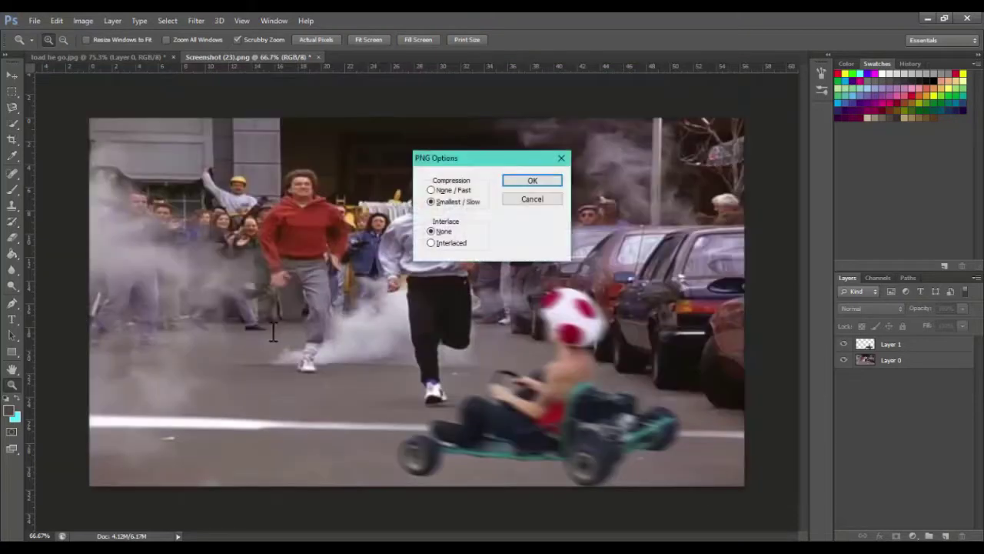
pyautogui.click(532, 183)
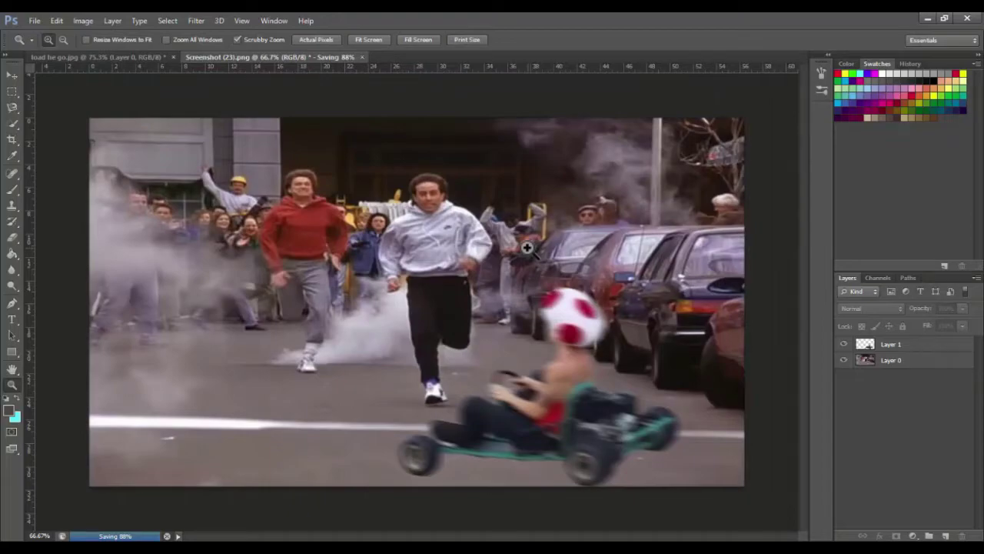